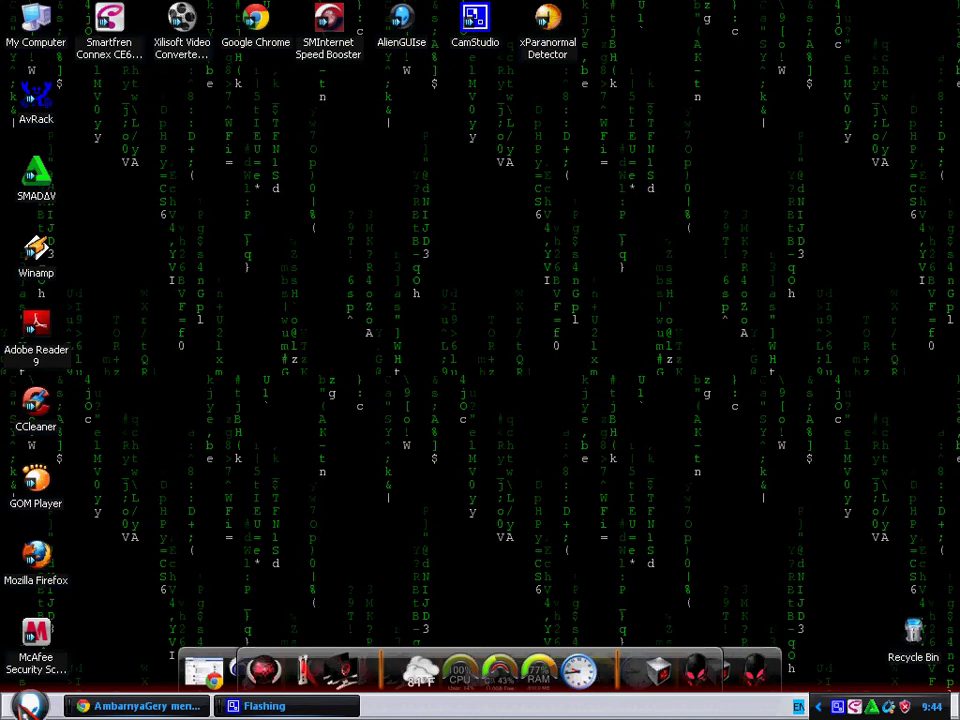
Step: Launch Windows Movie Maker from the installed programs
{"action": "left_click", "coordinate": [30, 703]}
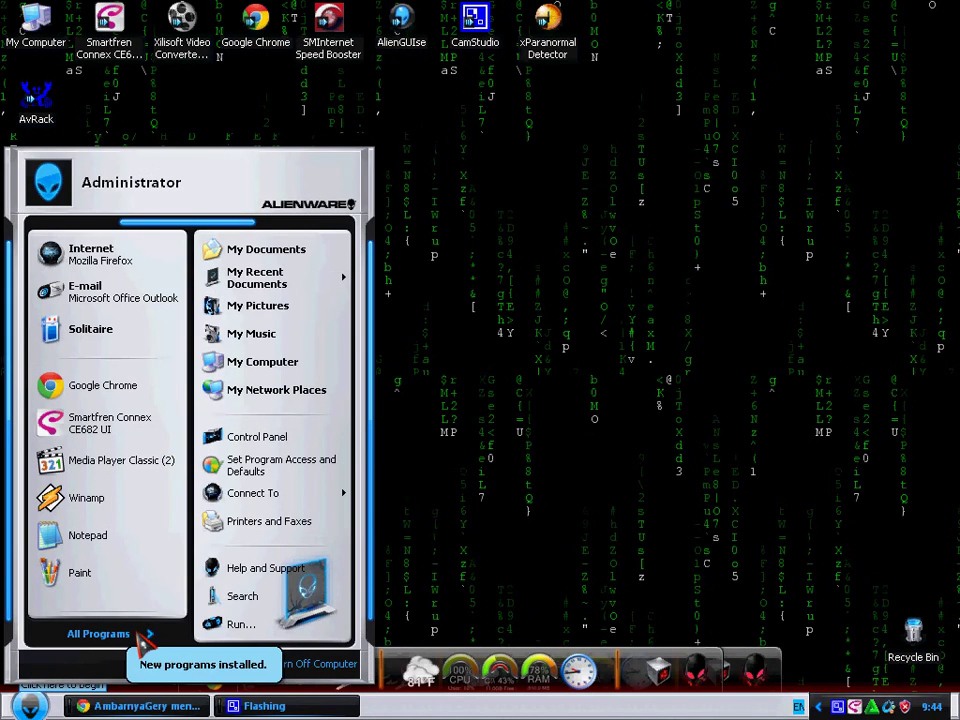
{"action": "left_click", "coordinate": [146, 636]}
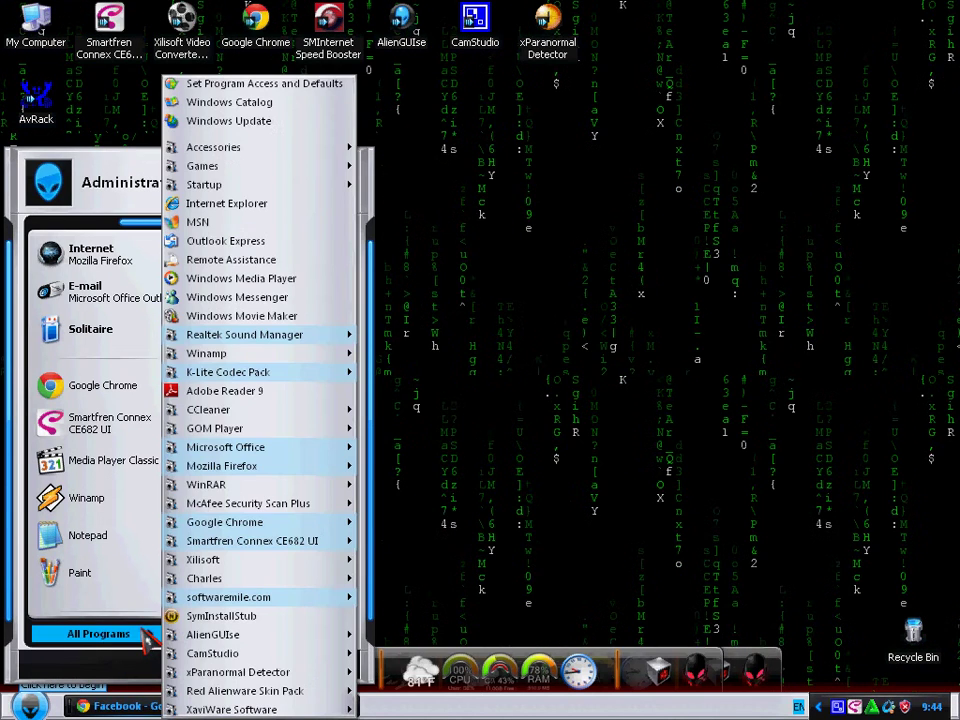
{"action": "left_click", "coordinate": [285, 322]}
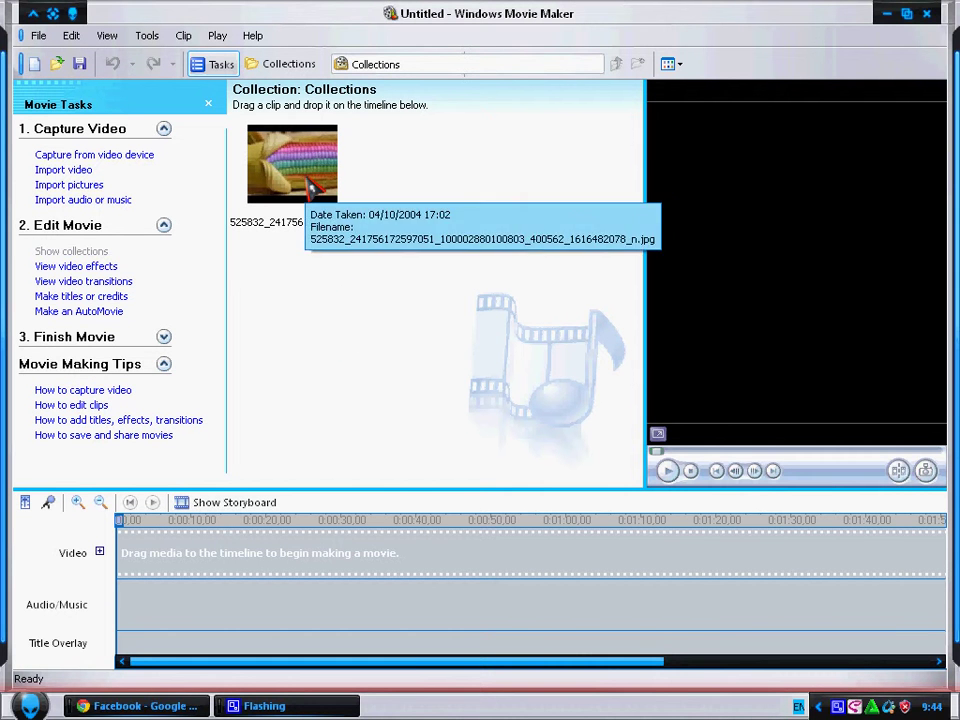
Step: Import the two 395832 photos and the adjacent 403319 photo from My Documents, browsing the folder as thumbnails
{"action": "left_click", "coordinate": [70, 187]}
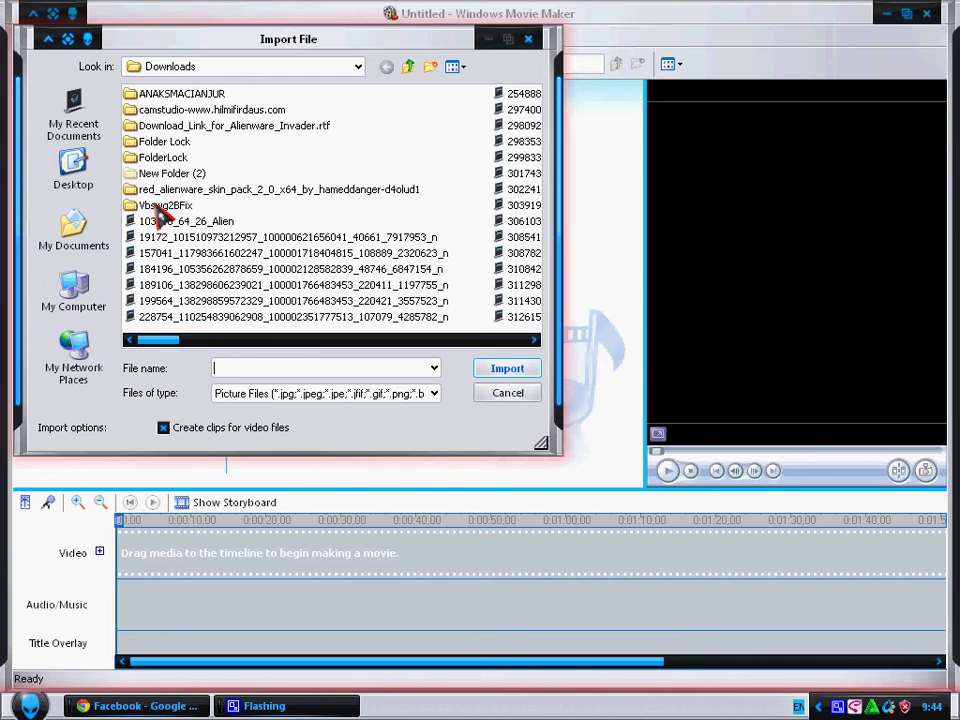
{"action": "left_click", "coordinate": [97, 232]}
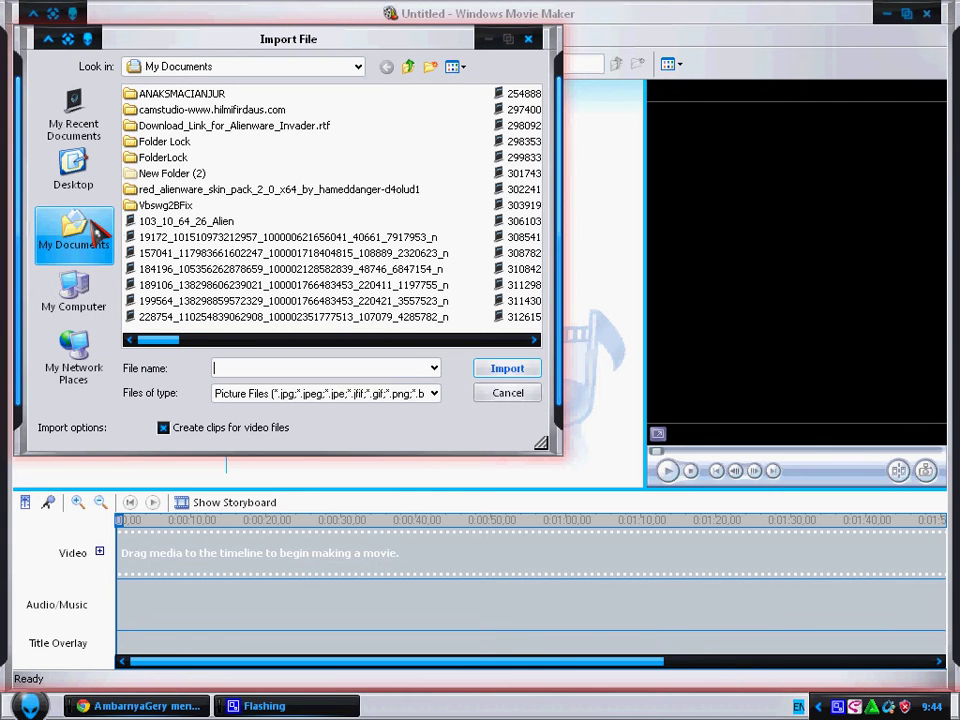
{"action": "left_click", "coordinate": [455, 67]}
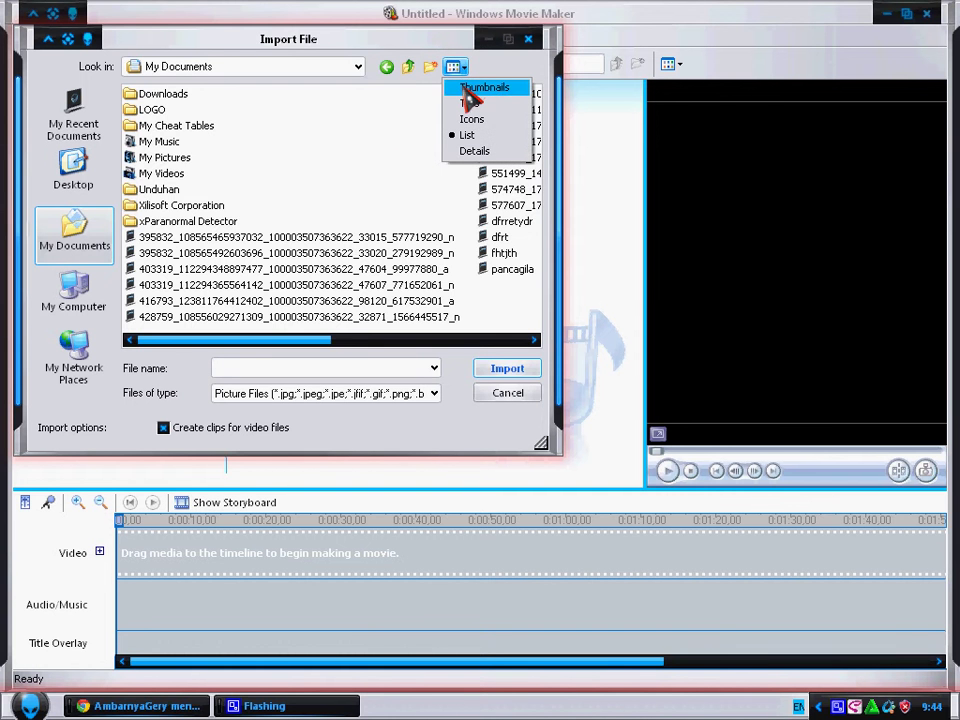
{"action": "left_click", "coordinate": [466, 90]}
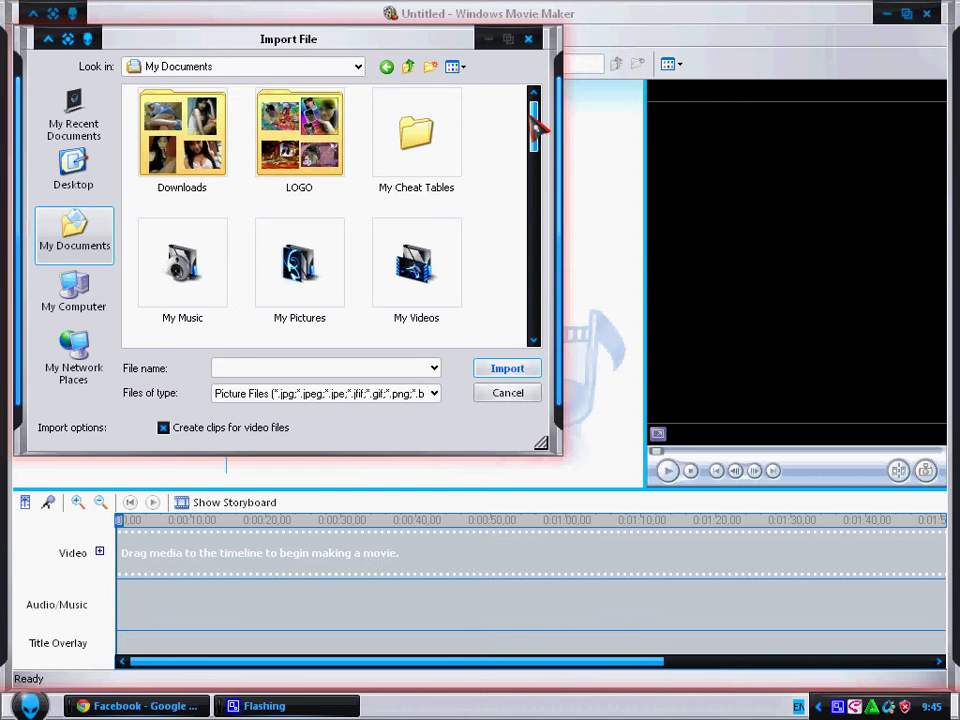
{"action": "left_click_drag", "start_coordinate": [534, 118], "coordinate": [534, 172]}
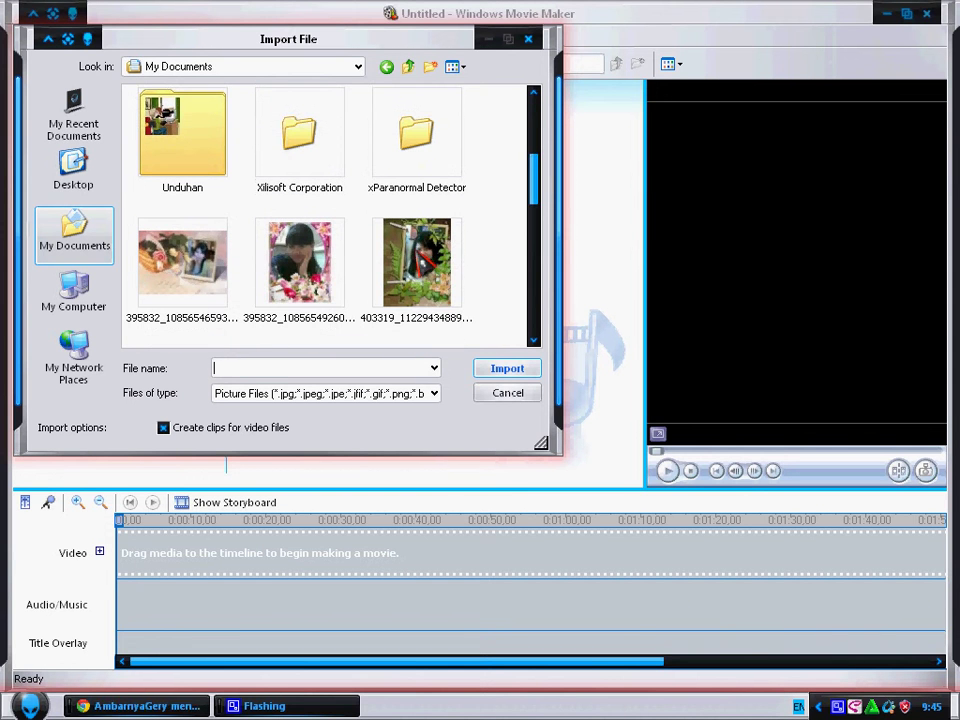
{"action": "left_click", "coordinate": [414, 262]}
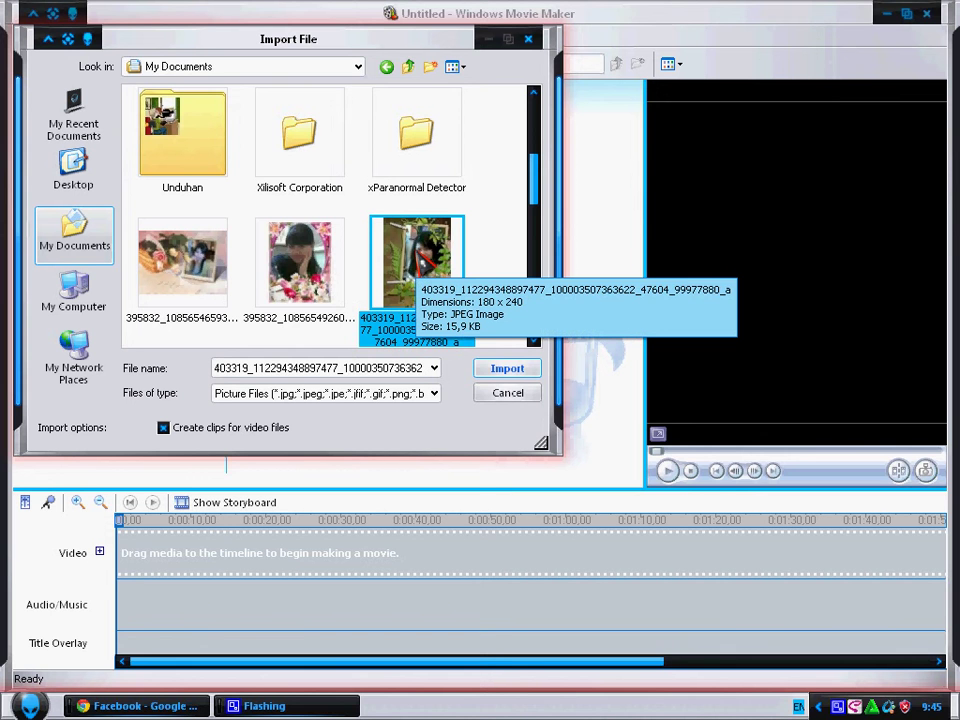
{"action": "left_click", "coordinate": [299, 262], "text": "ctrl"}
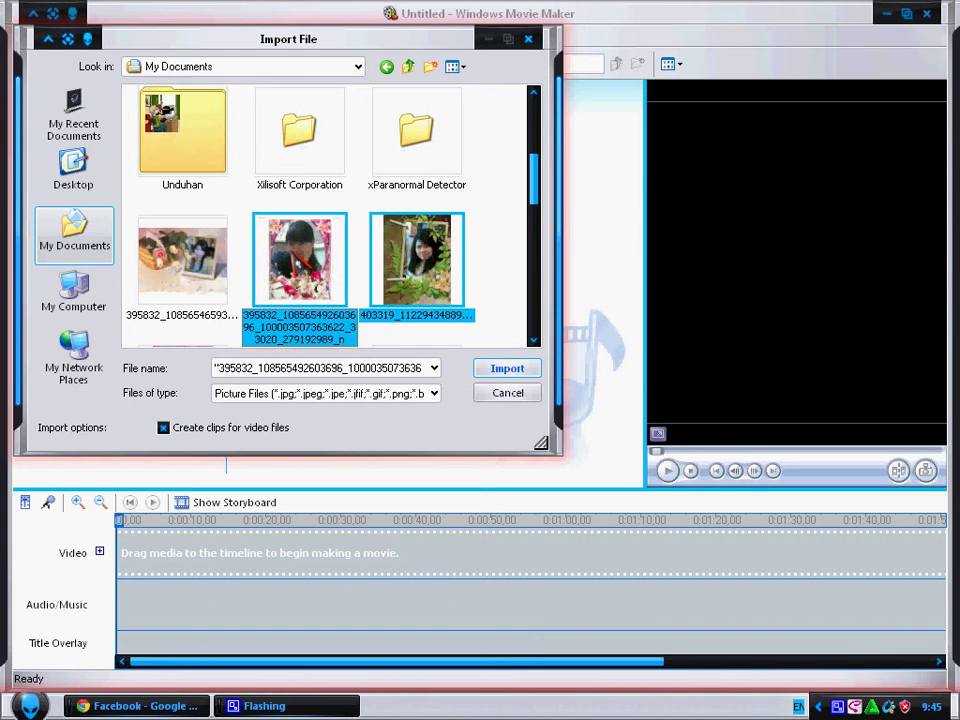
{"action": "left_click", "coordinate": [182, 258], "text": "ctrl"}
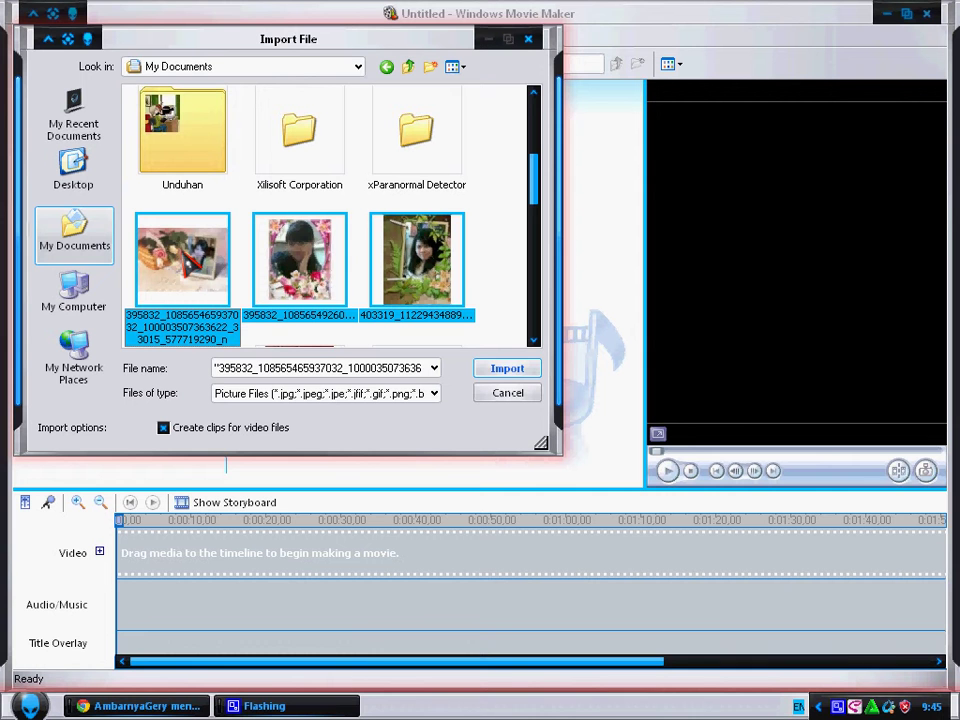
{"action": "left_click", "coordinate": [503, 377]}
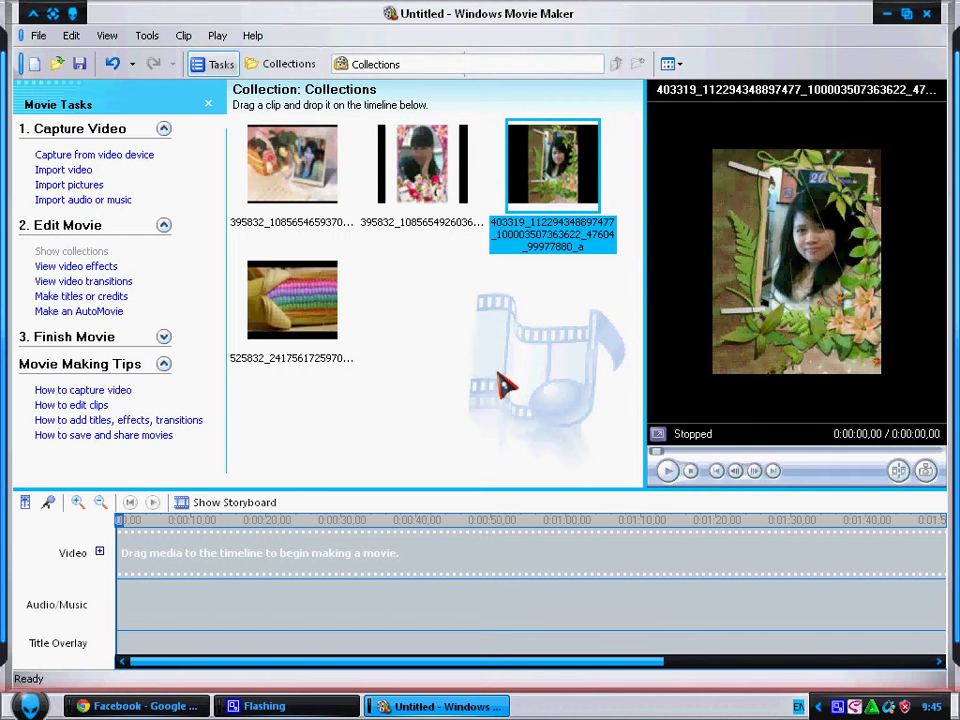
Step: Place the three imported portrait photos one after another on the timeline's Video track, in collection order
{"action": "left_click", "coordinate": [330, 187]}
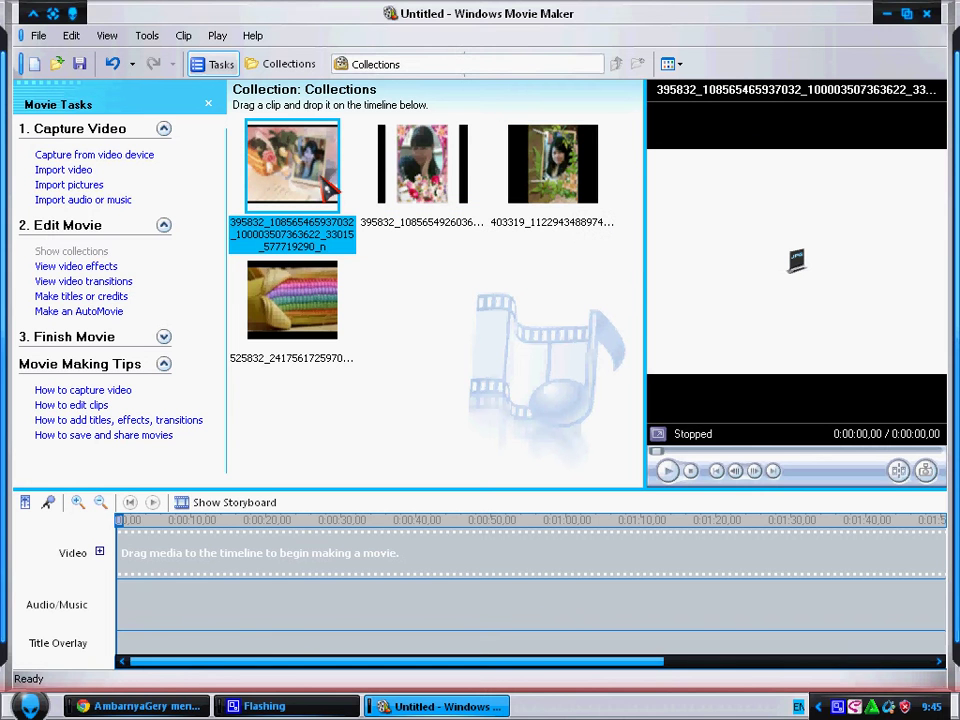
{"action": "left_click_drag", "start_coordinate": [330, 187], "coordinate": [261, 574]}
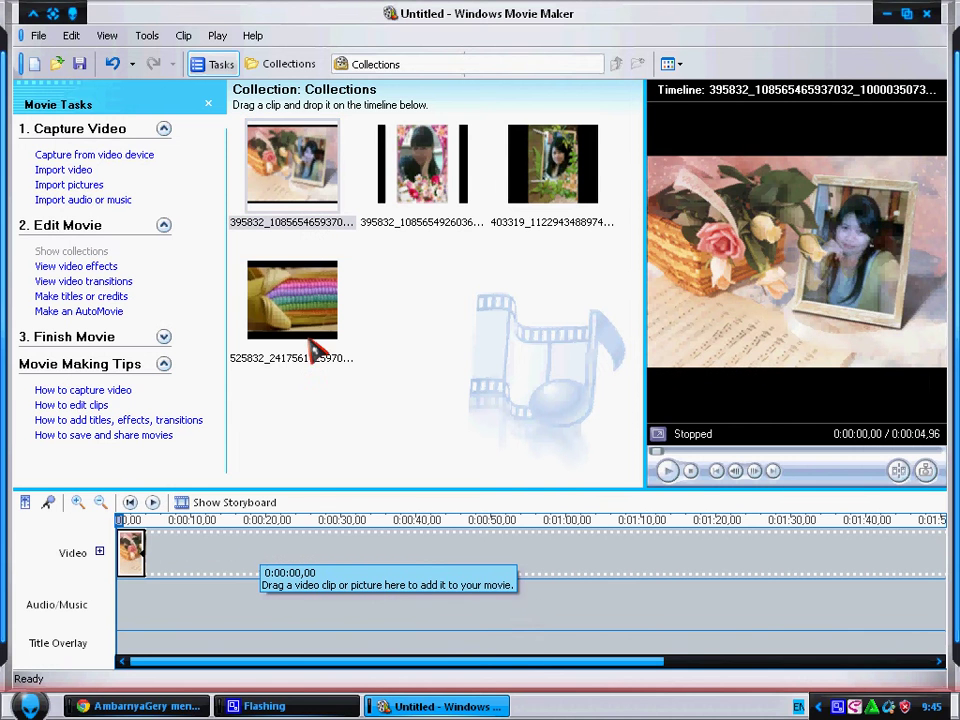
{"action": "left_click", "coordinate": [455, 175]}
{"action": "left_click_drag", "start_coordinate": [435, 200], "coordinate": [288, 546]}
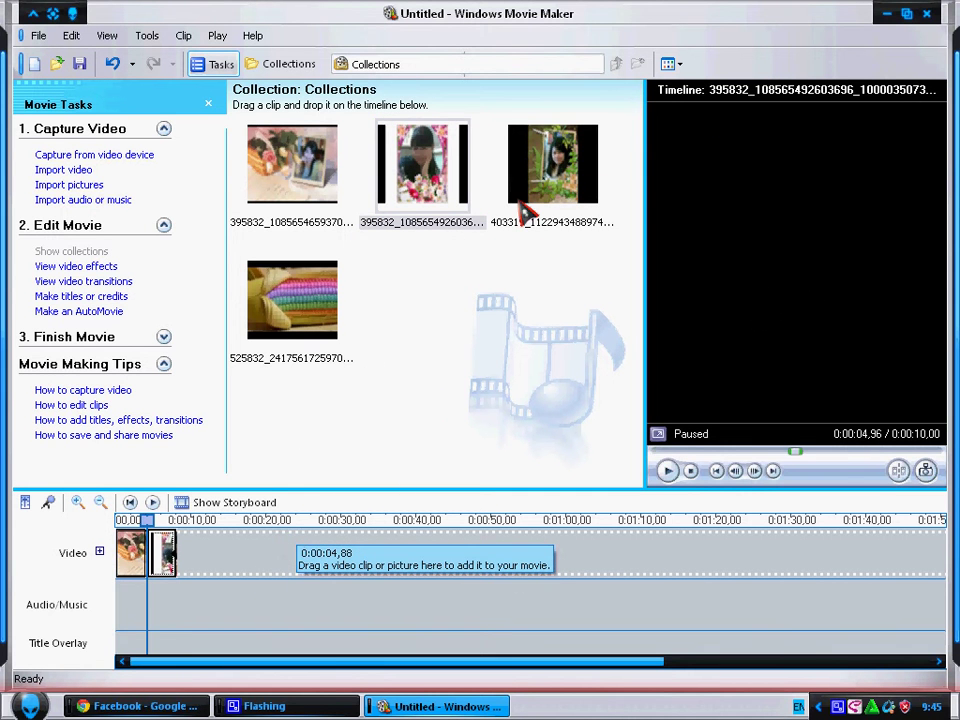
{"action": "left_click_drag", "start_coordinate": [524, 213], "coordinate": [310, 540]}
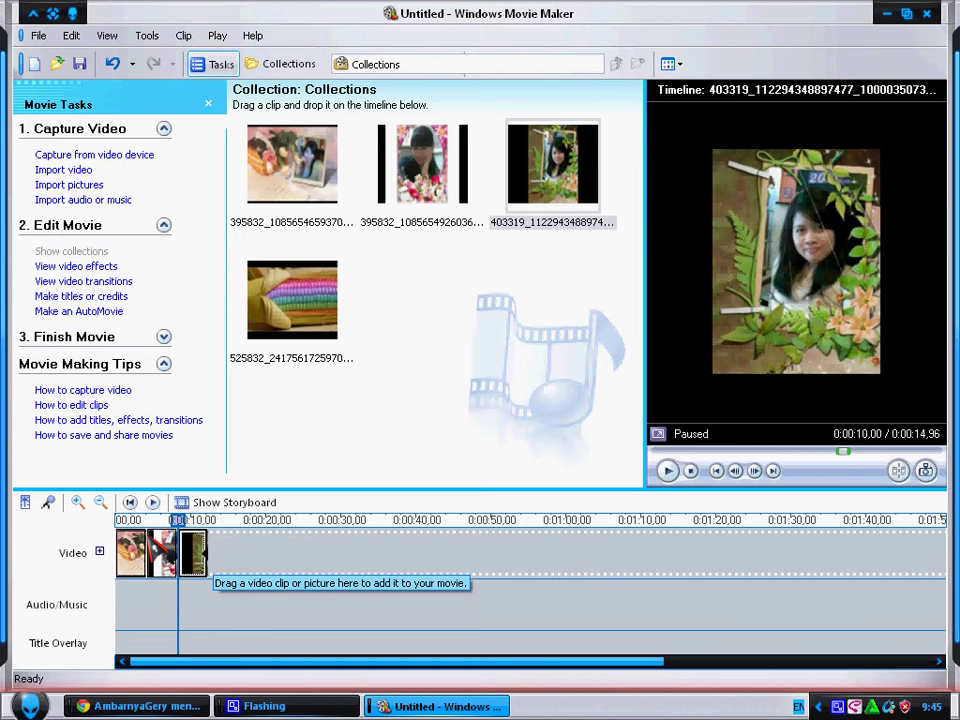
Step: Preview the photo sequence on the timeline from its beginning, then replay it briefly and pause
{"action": "left_click_drag", "start_coordinate": [117, 550], "coordinate": [121, 530]}
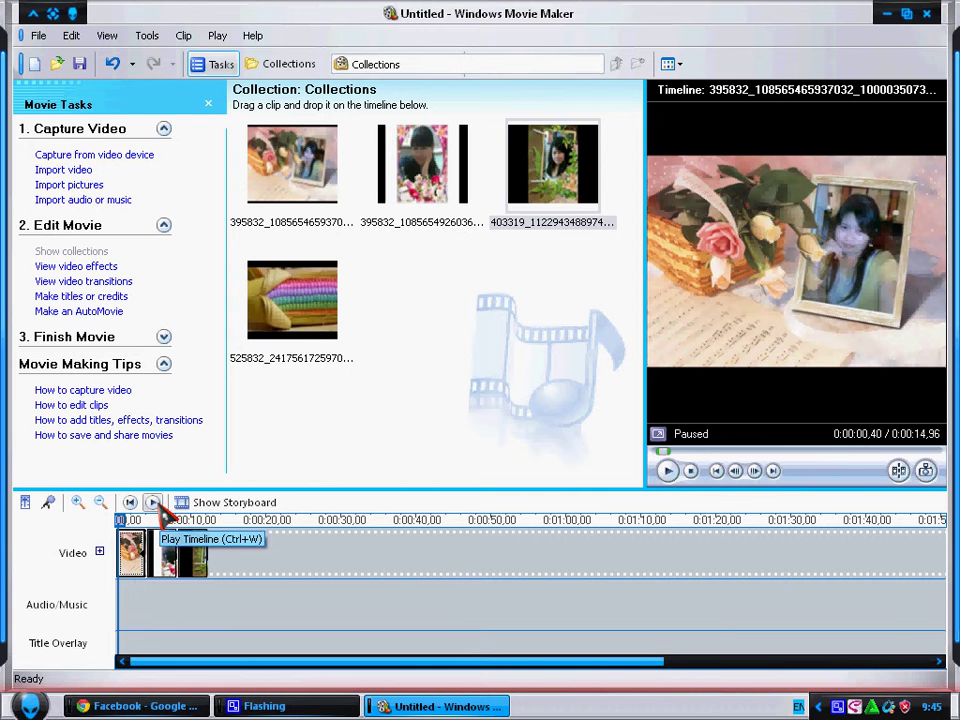
{"action": "left_click", "coordinate": [155, 503]}
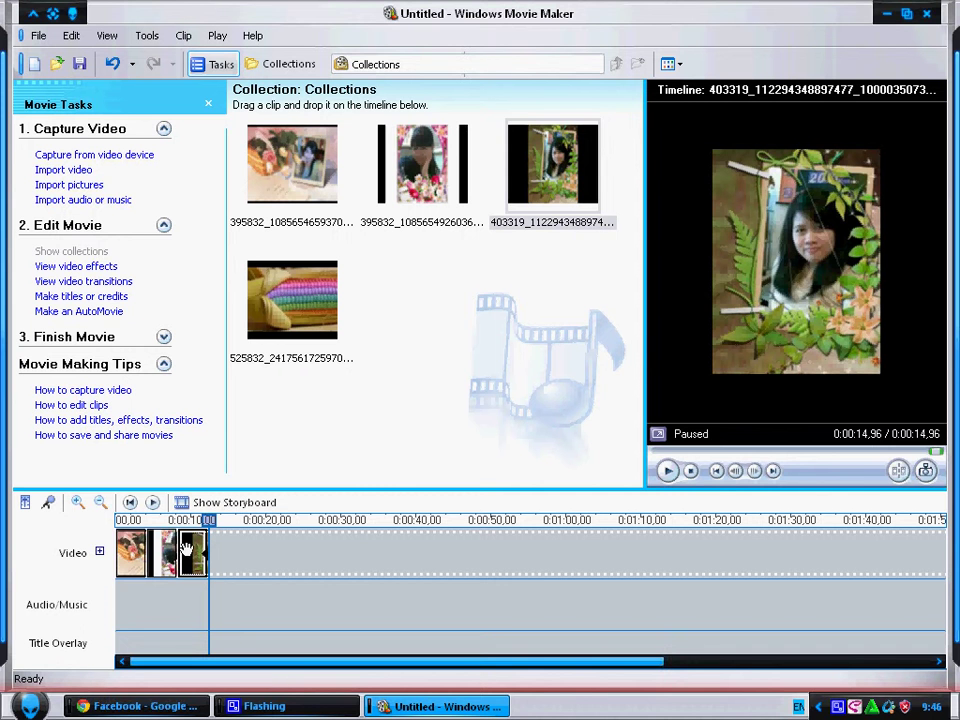
{"action": "left_click", "coordinate": [153, 503]}
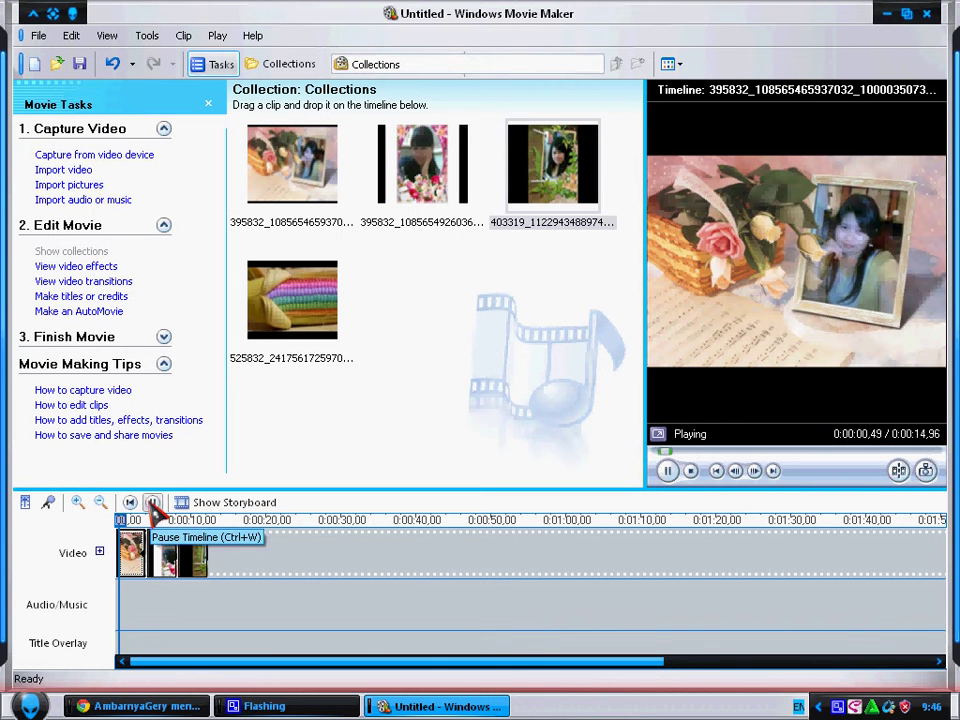
{"action": "left_click", "coordinate": [153, 503]}
Step: In the storyboard, apply the Ease In video effect to the first and third photos and Ease Out to the second
{"action": "left_click", "coordinate": [188, 508]}
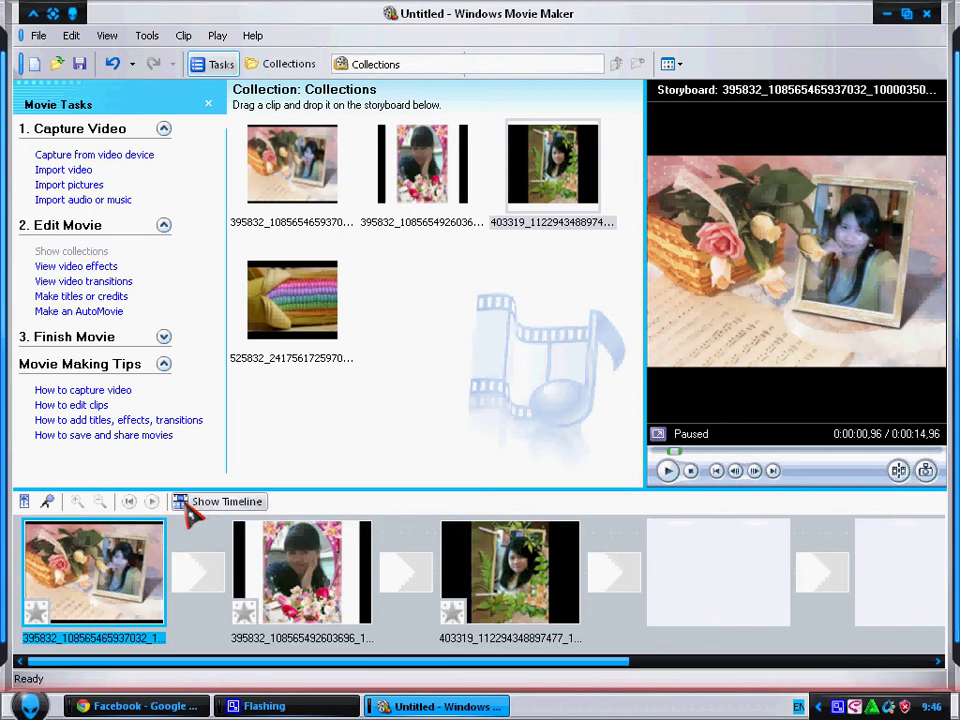
{"action": "left_click", "coordinate": [90, 267]}
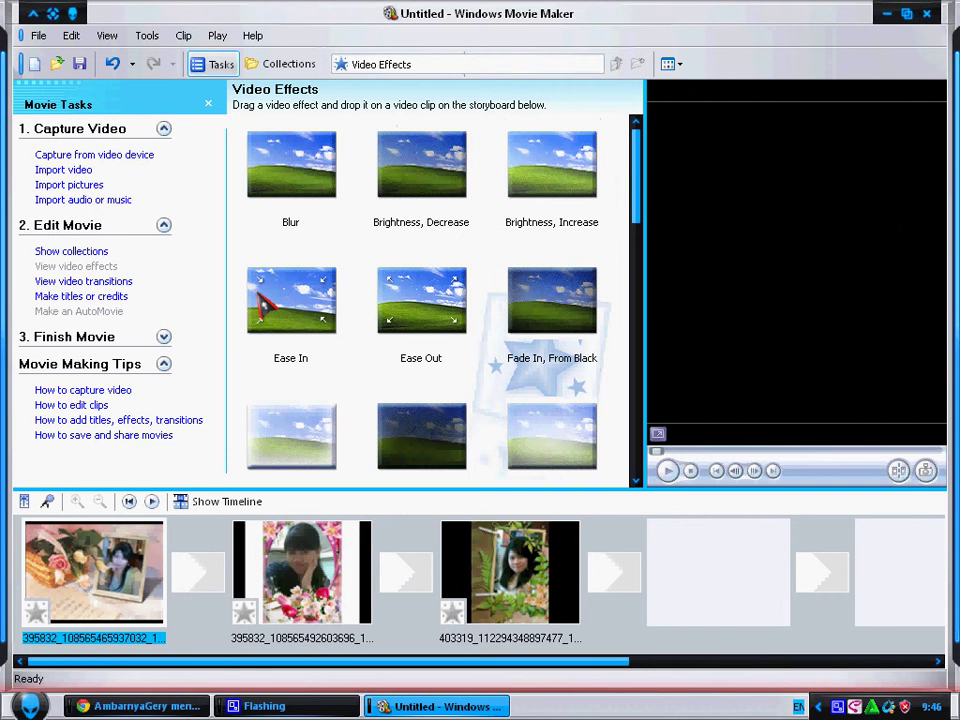
{"action": "left_click", "coordinate": [283, 300]}
{"action": "left_click_drag", "start_coordinate": [283, 300], "coordinate": [37, 635]}
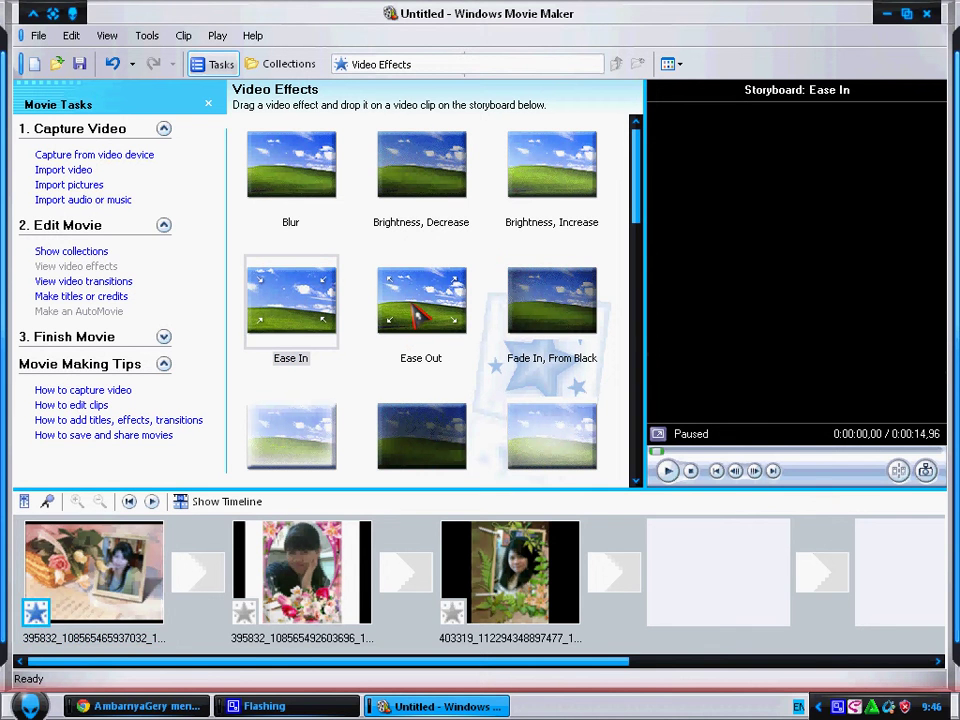
{"action": "left_click_drag", "start_coordinate": [410, 320], "coordinate": [242, 614]}
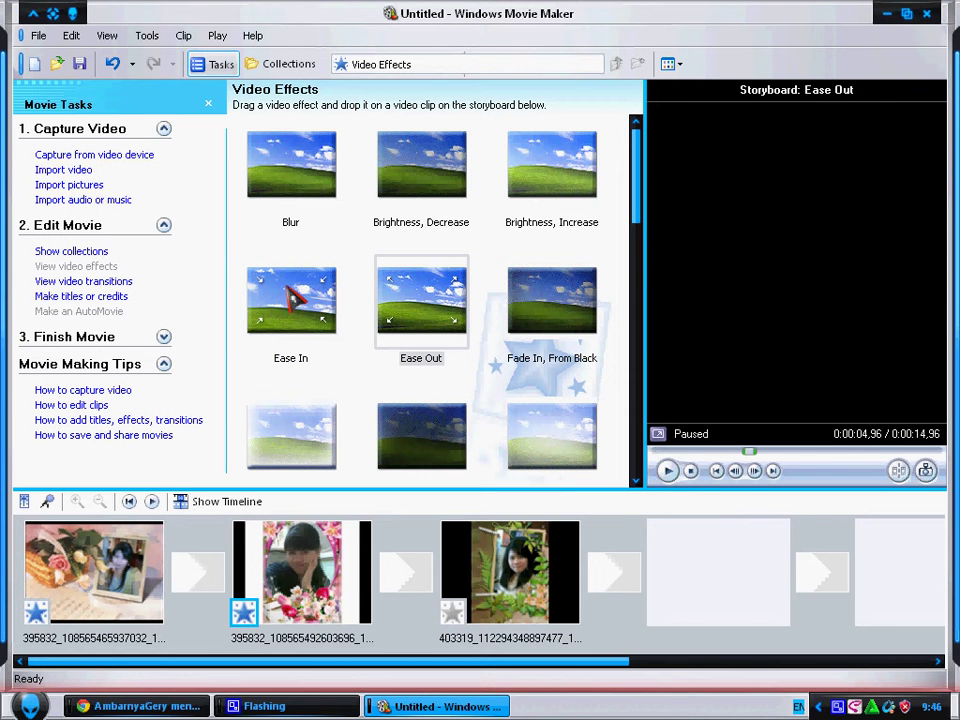
{"action": "left_click_drag", "start_coordinate": [290, 300], "coordinate": [453, 618]}
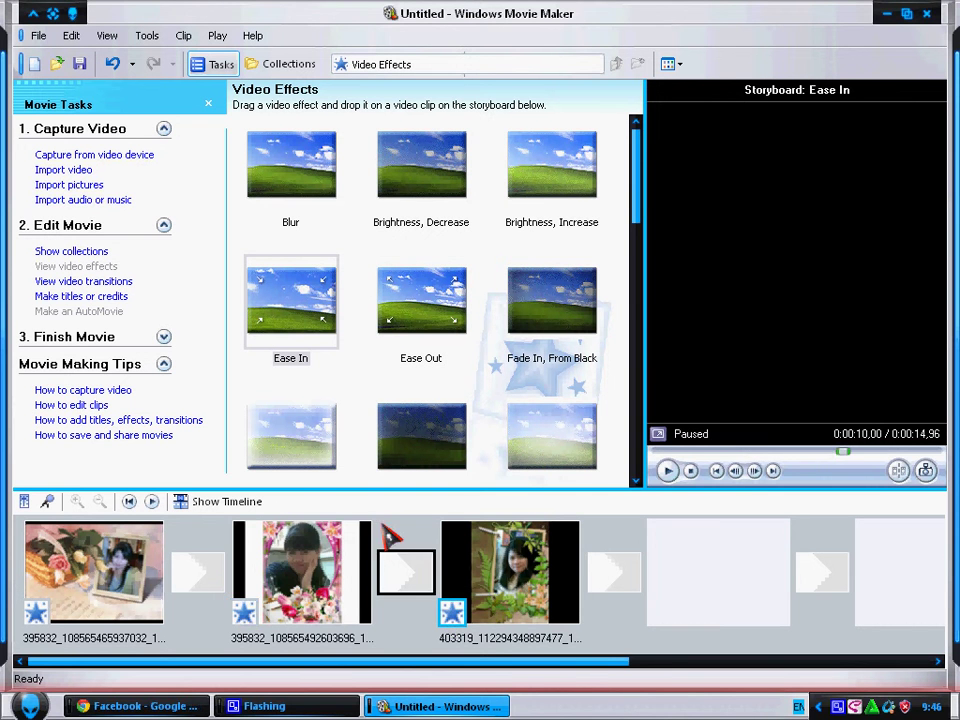
Step: Return to the timeline and play the movie from the start to check the ease effects
{"action": "left_click", "coordinate": [190, 507]}
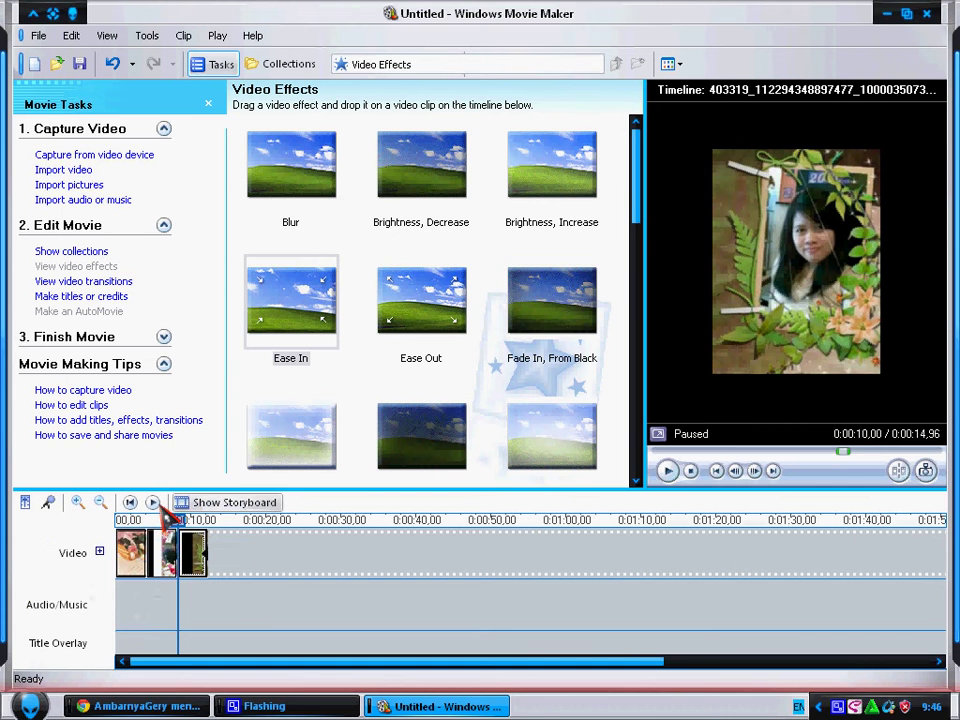
{"action": "left_click", "coordinate": [121, 530]}
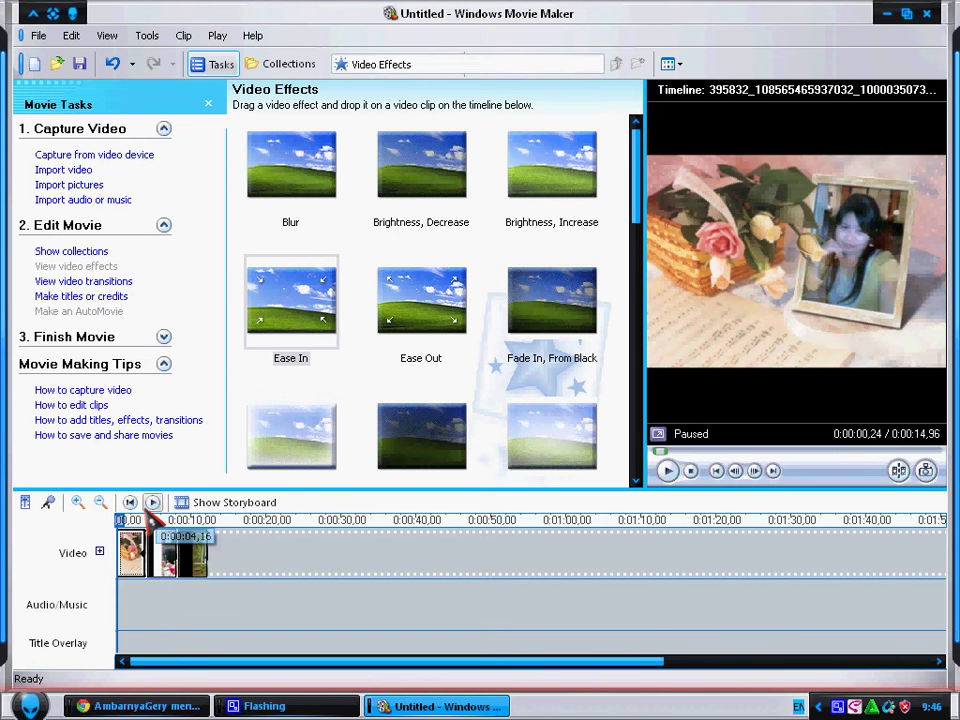
{"action": "left_click", "coordinate": [152, 504]}
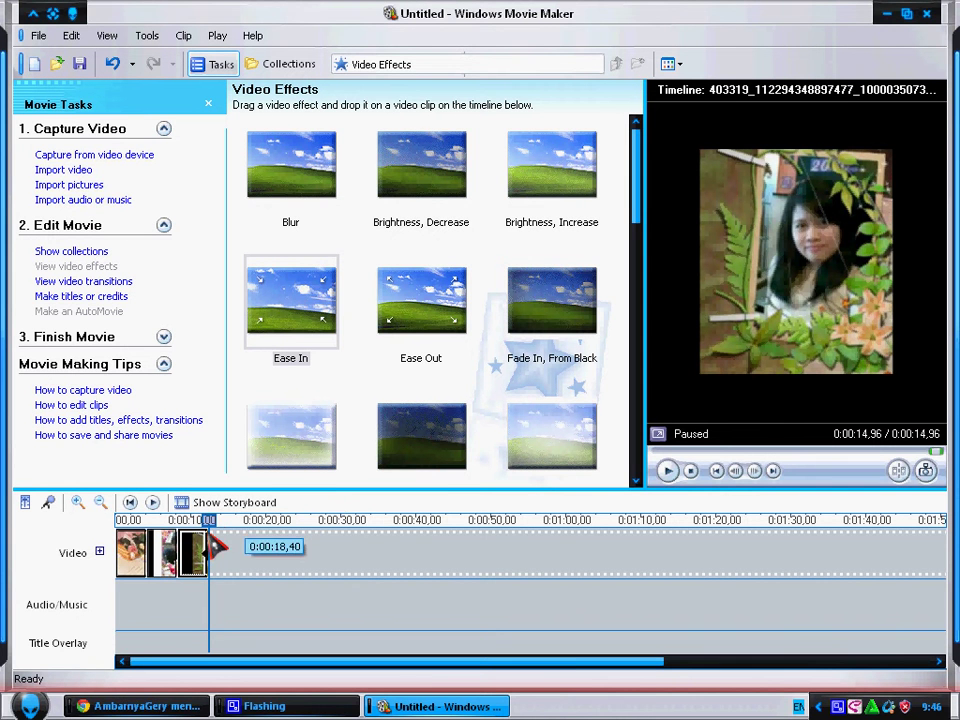
Step: In the storyboard, add a Checkerboard, Across transition between the first two photos and a Circle transition between the second and third
{"action": "left_click", "coordinate": [113, 284]}
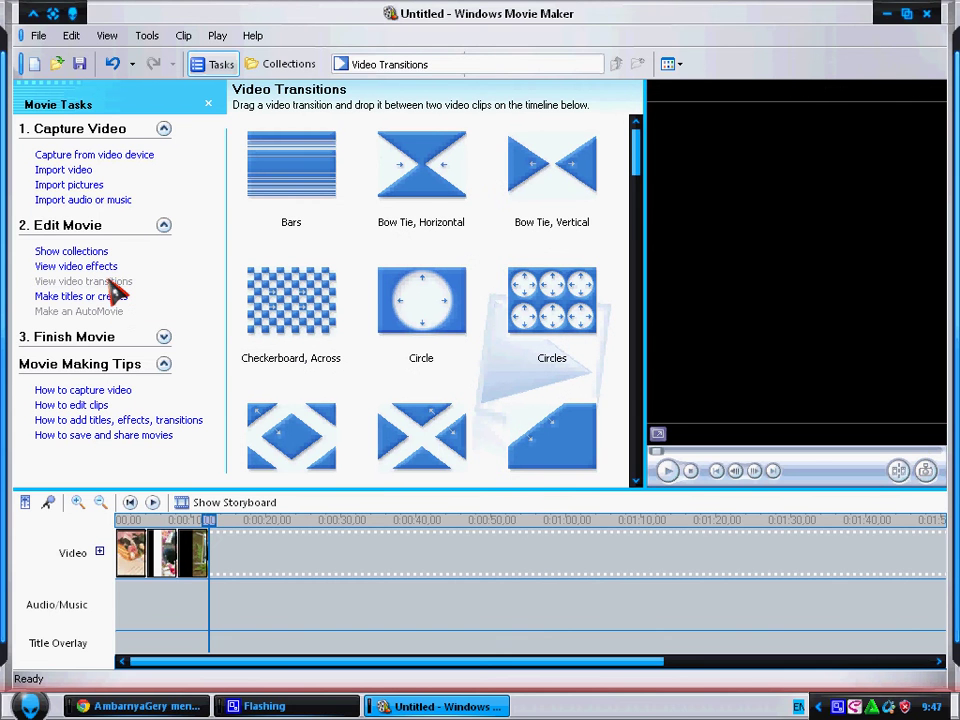
{"action": "left_click", "coordinate": [236, 502]}
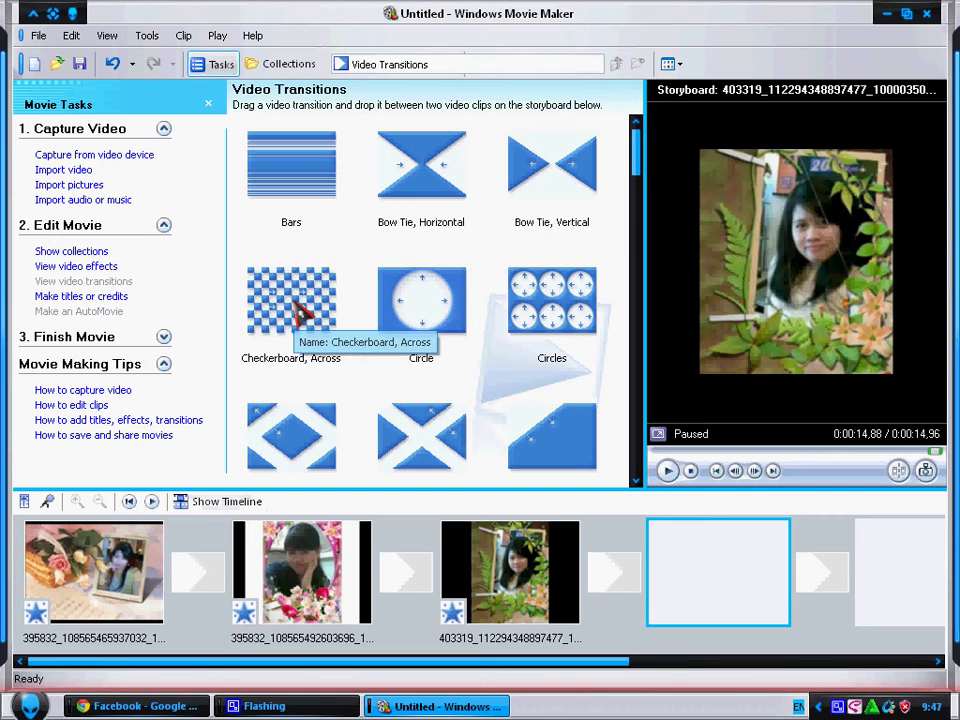
{"action": "left_click", "coordinate": [300, 315]}
{"action": "left_click_drag", "start_coordinate": [300, 315], "coordinate": [188, 578]}
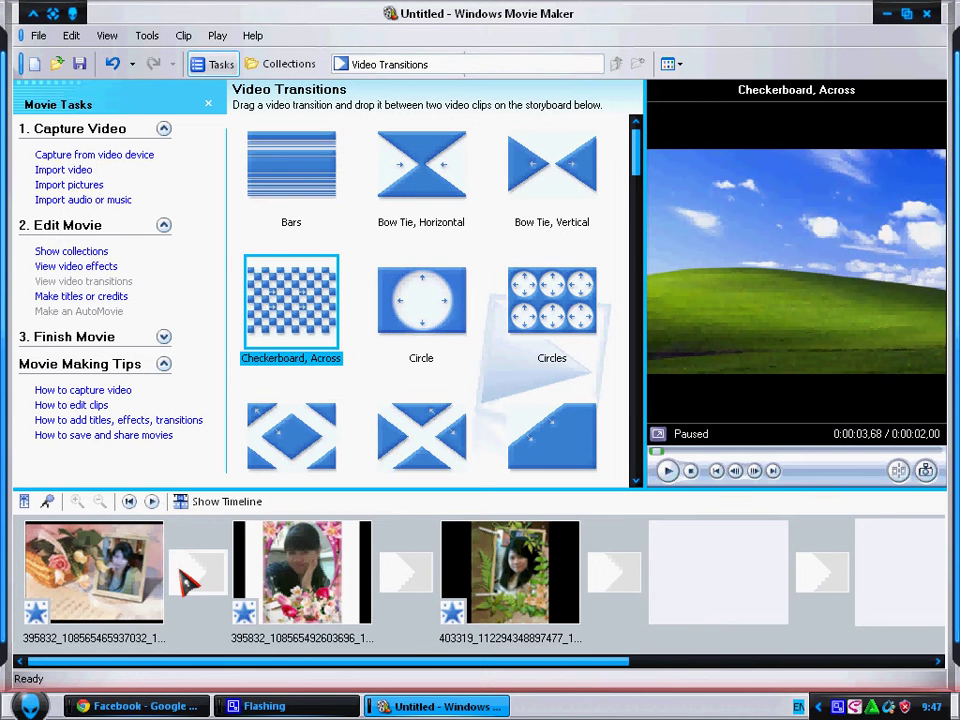
{"action": "left_click", "coordinate": [452, 330]}
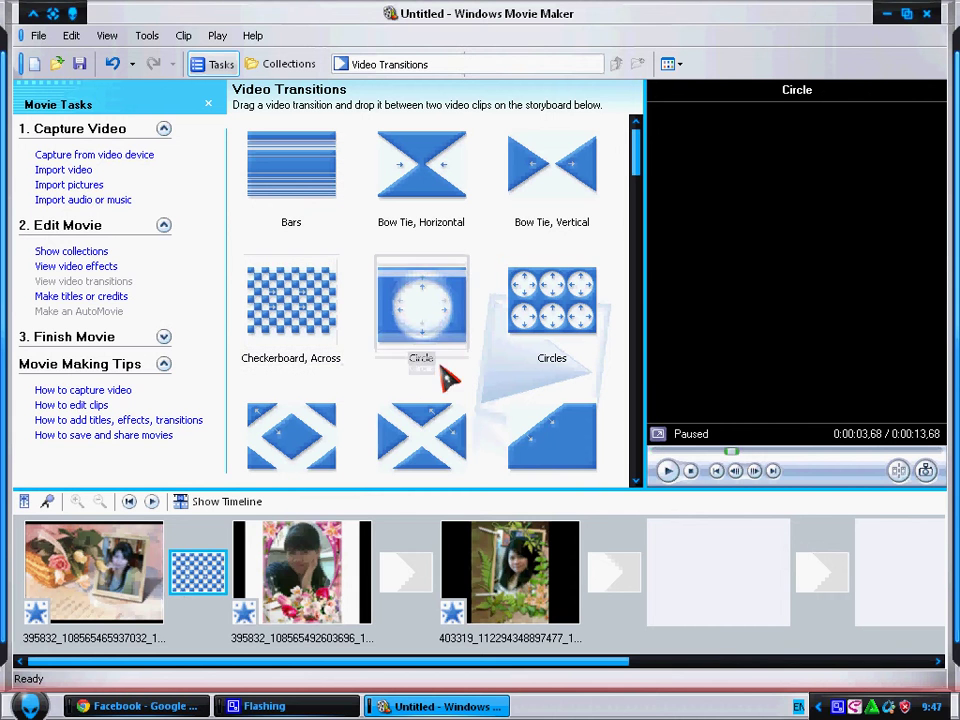
{"action": "left_click_drag", "start_coordinate": [447, 377], "coordinate": [438, 592]}
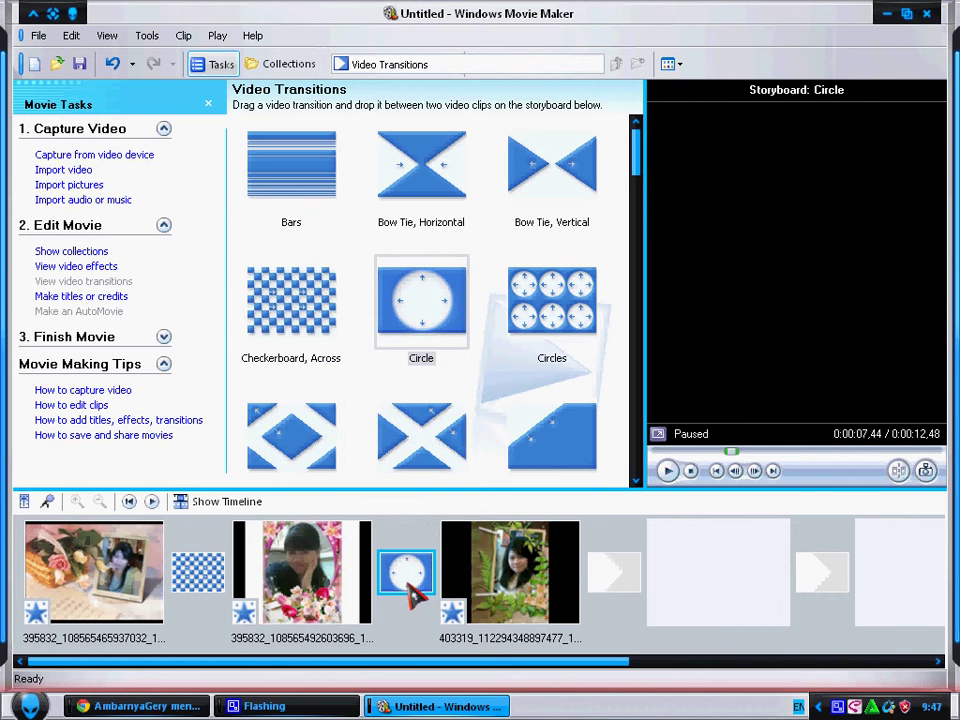
Step: Switch back to the timeline and play the movie from the first photo to check the transitions
{"action": "left_click", "coordinate": [300, 570]}
{"action": "left_click", "coordinate": [220, 501]}
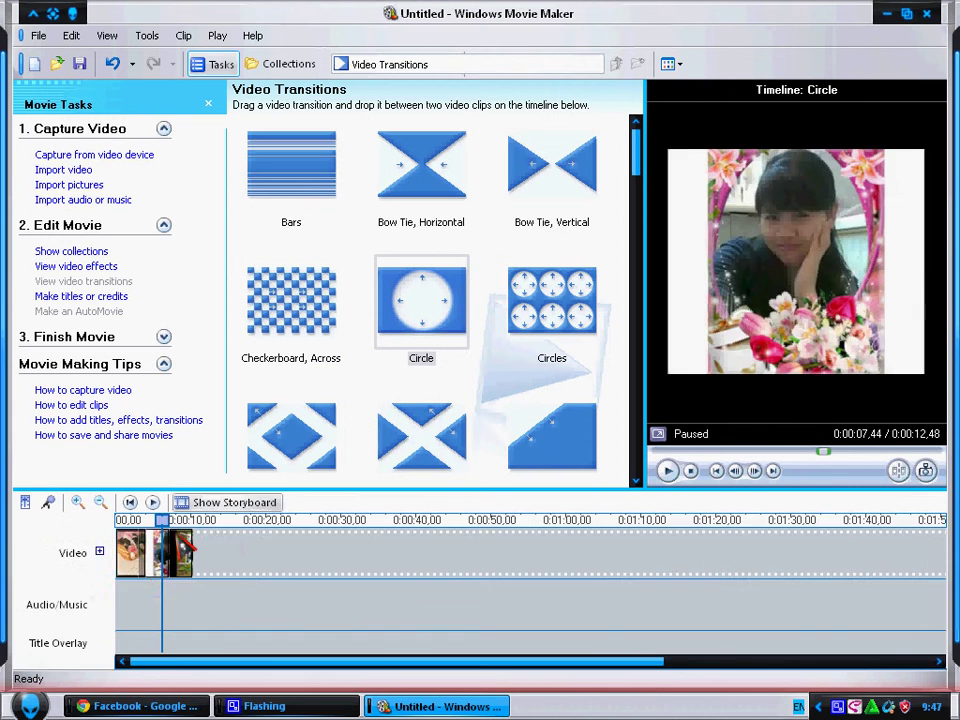
{"action": "left_click", "coordinate": [135, 555]}
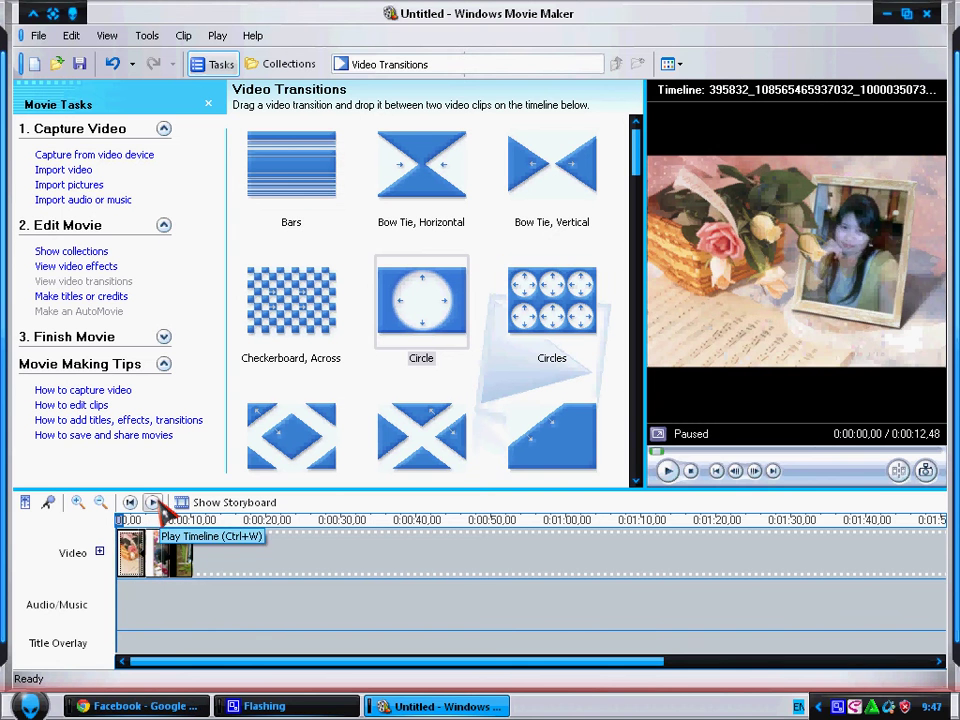
{"action": "left_click", "coordinate": [154, 503]}
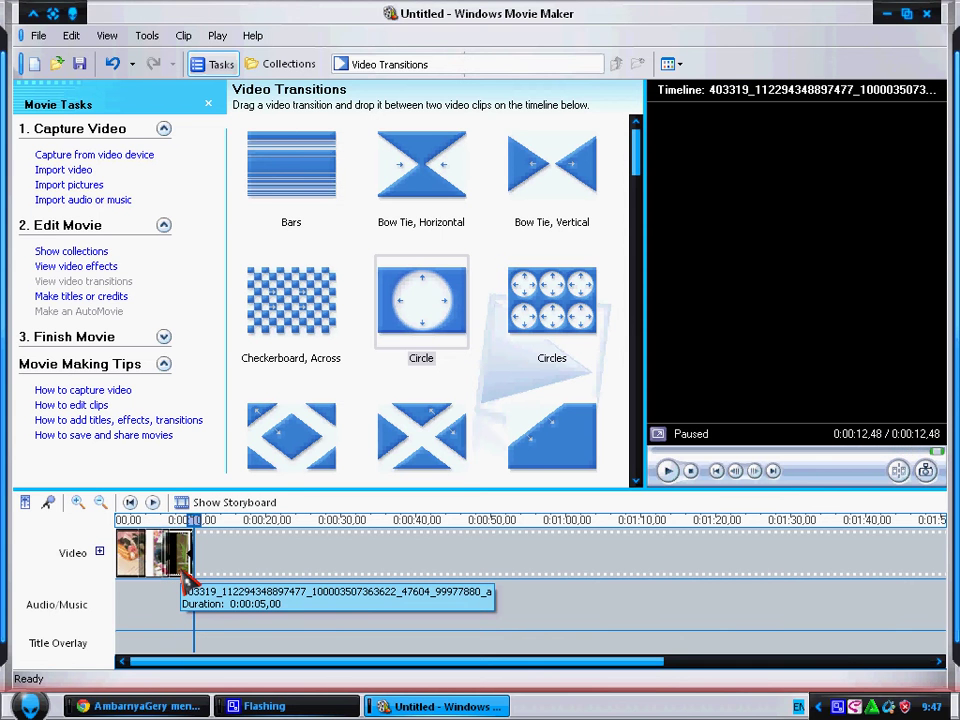
Step: Start a title at the beginning of the movie and enter "papa sayang mama" as its text
{"action": "left_click", "coordinate": [110, 300]}
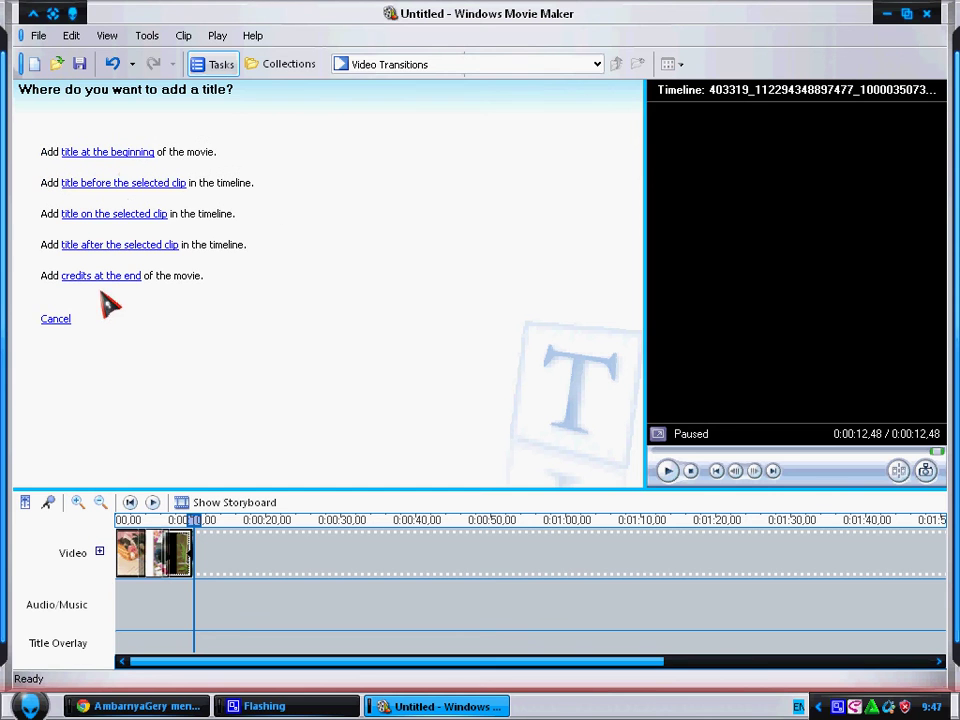
{"action": "left_click", "coordinate": [117, 155]}
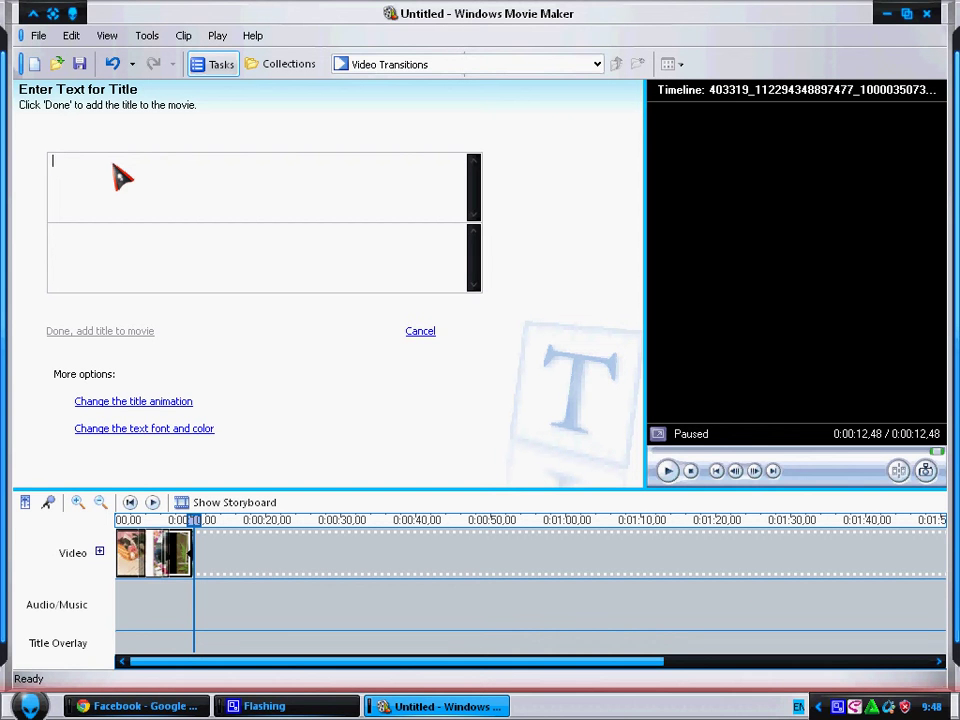
{"action": "type", "text": "papa "}
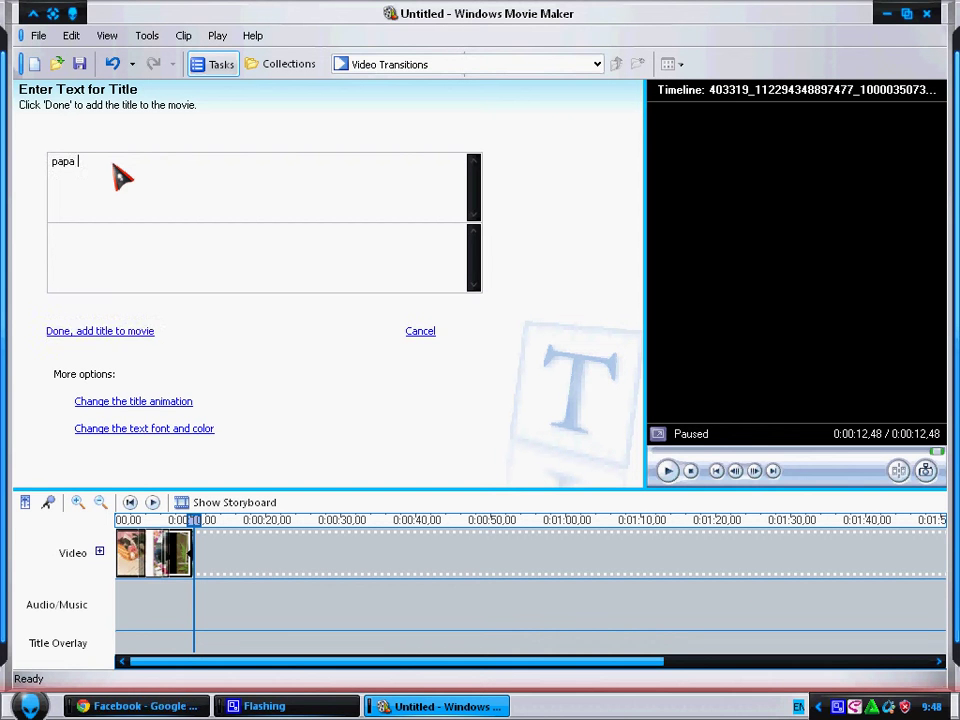
{"action": "type", "text": "sayang mama"}
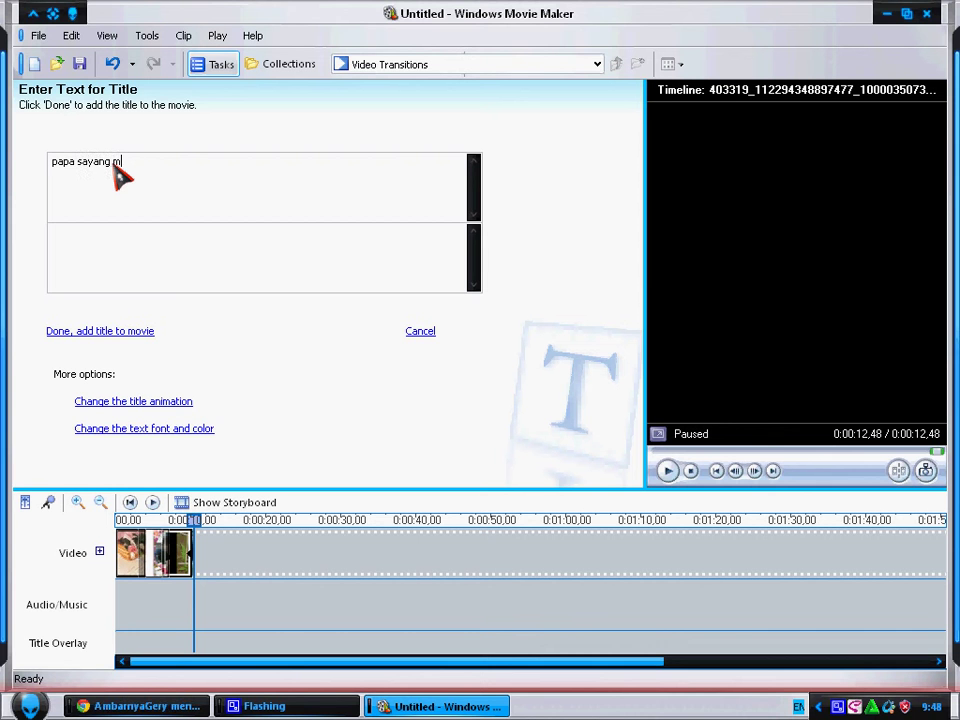
Step: Preview several one-line title animations, including Fly In, Typewriter, Ticker Tape and Flashing, and choose Zoom, In for the title
{"action": "left_click", "coordinate": [183, 404]}
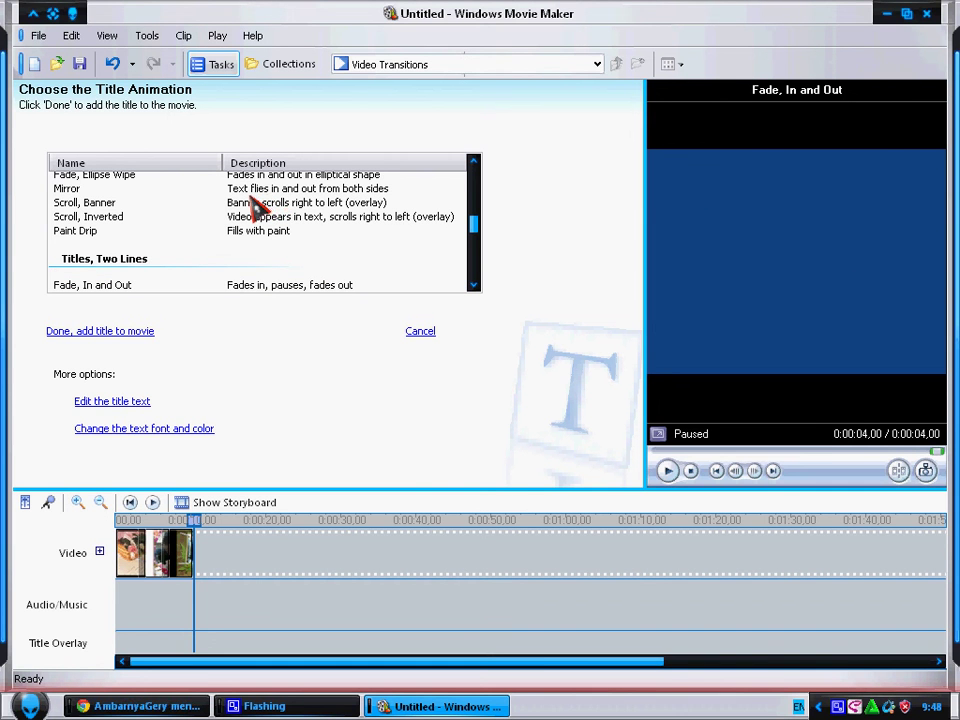
{"action": "scroll", "coordinate": [252, 203], "scroll_direction": "up", "scroll_amount": 7}
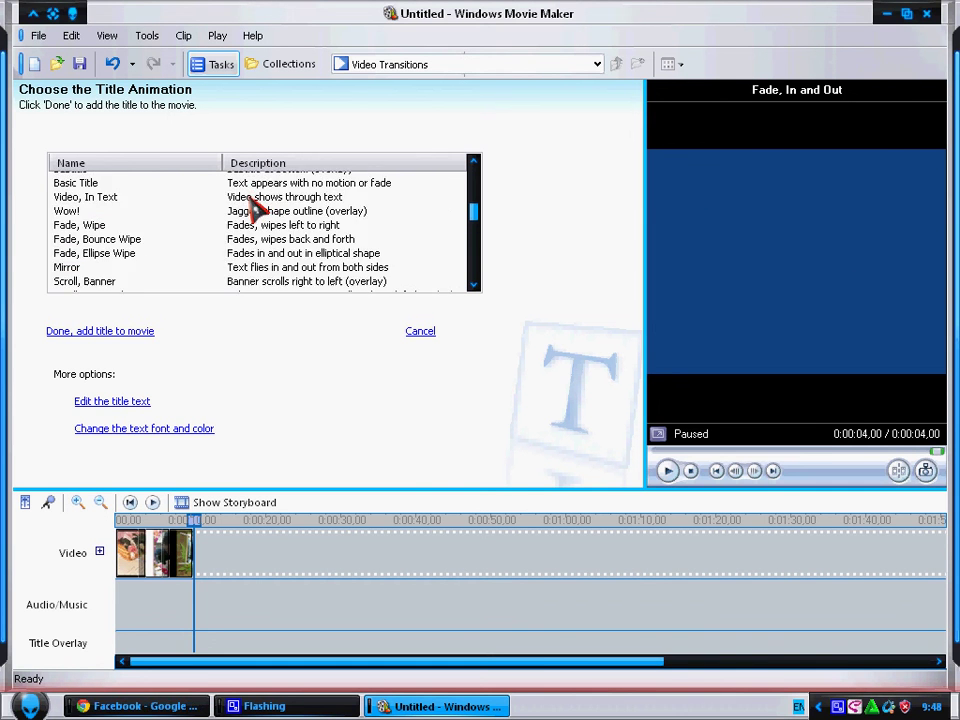
{"action": "left_click", "coordinate": [244, 210]}
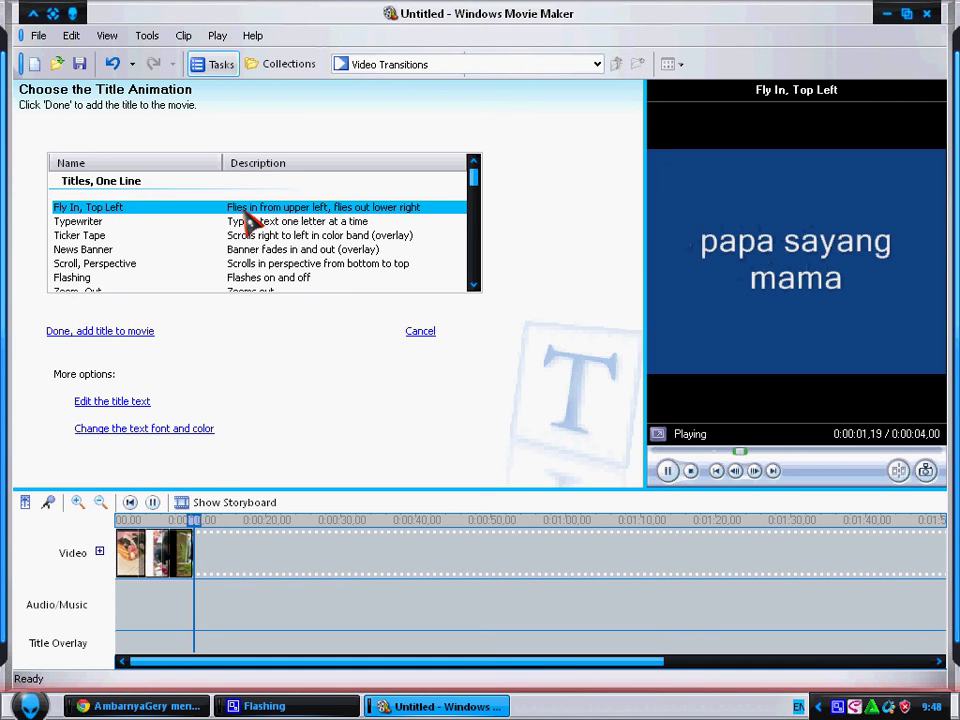
{"action": "left_click", "coordinate": [246, 223]}
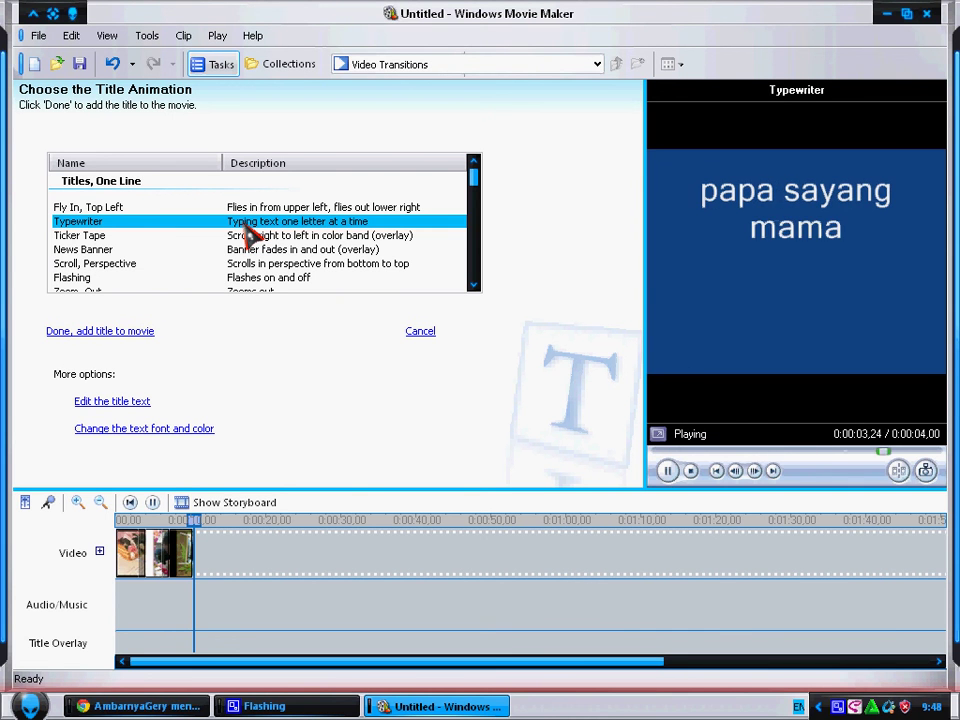
{"action": "left_click", "coordinate": [246, 237]}
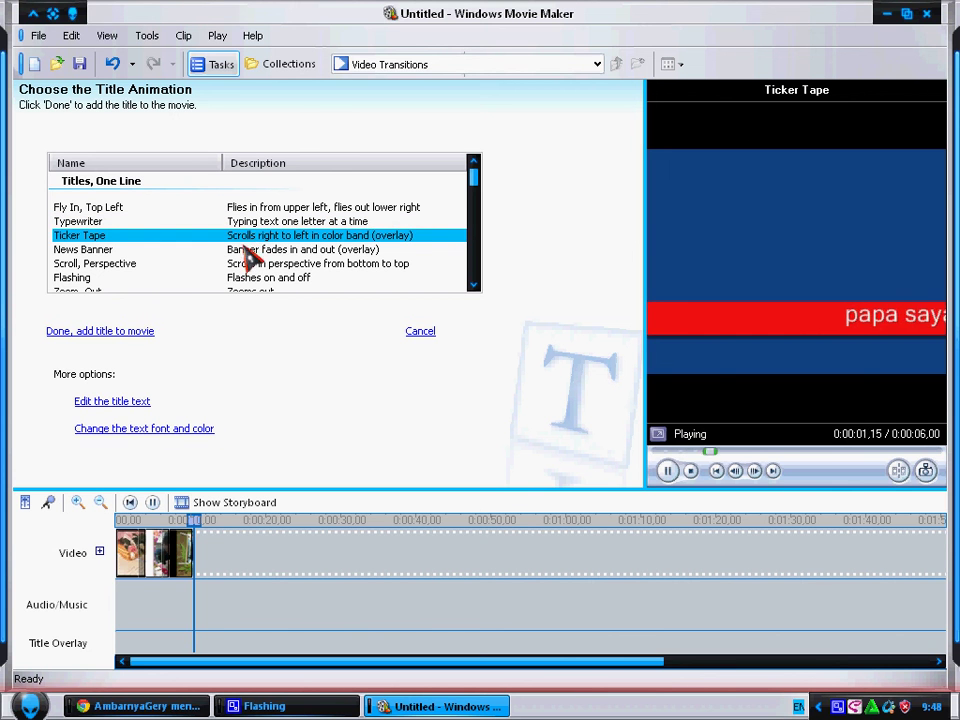
{"action": "left_click", "coordinate": [245, 252]}
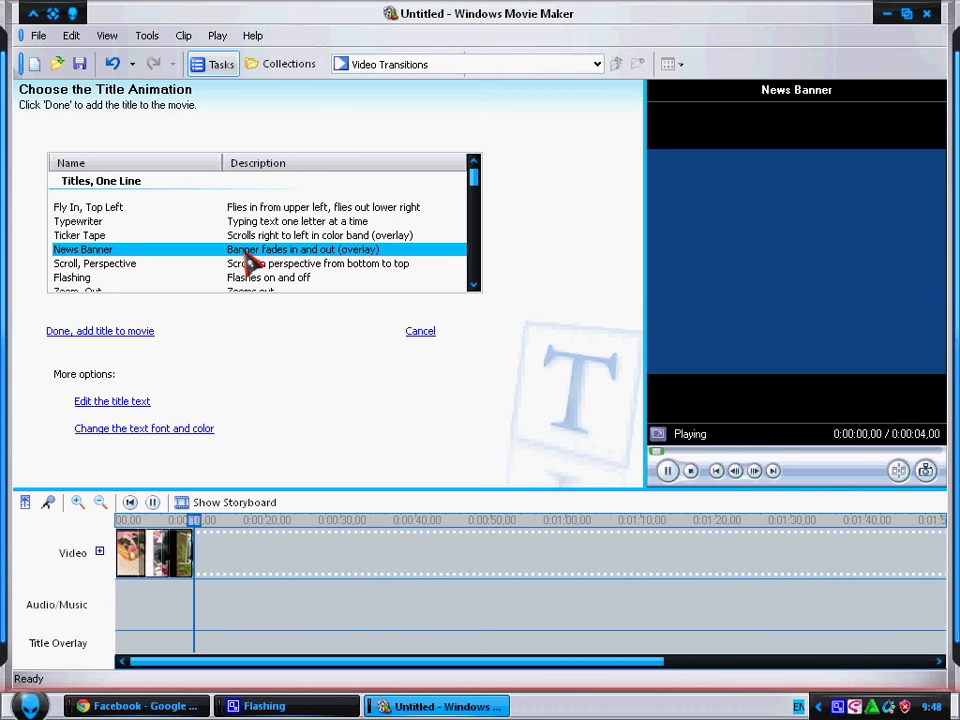
{"action": "left_click", "coordinate": [253, 280]}
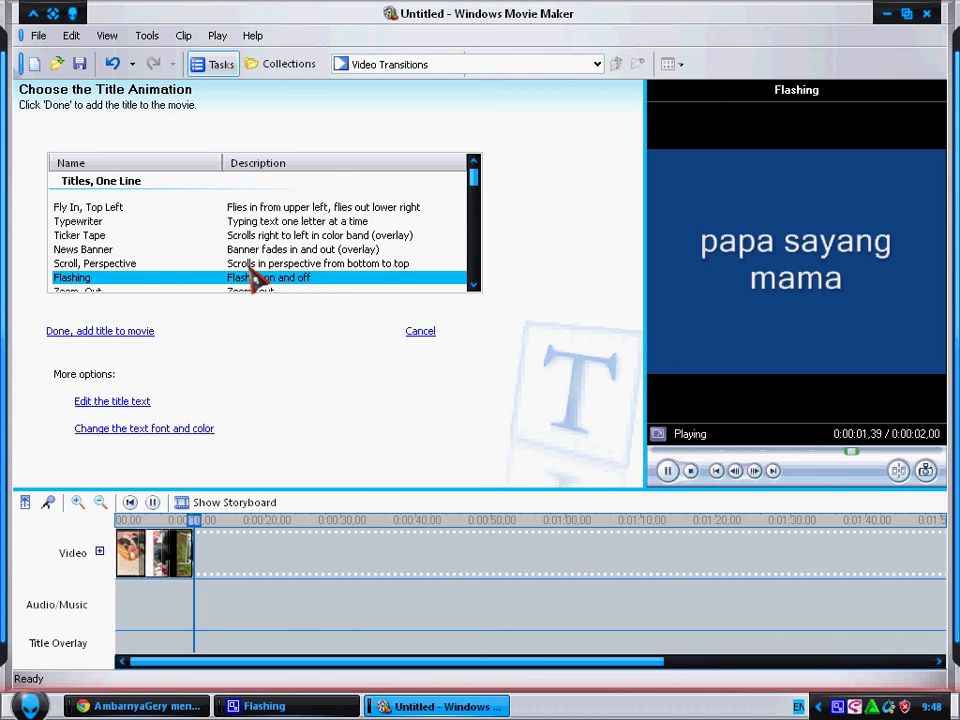
{"action": "left_click", "coordinate": [252, 268]}
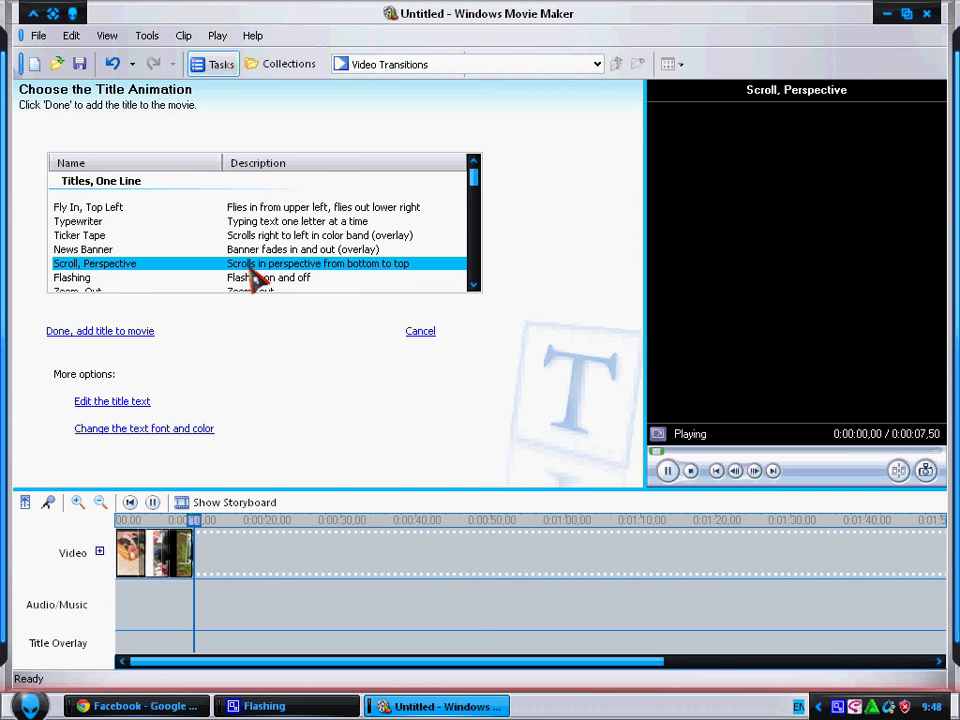
{"action": "scroll", "coordinate": [252, 270], "scroll_direction": "down", "scroll_amount": 1}
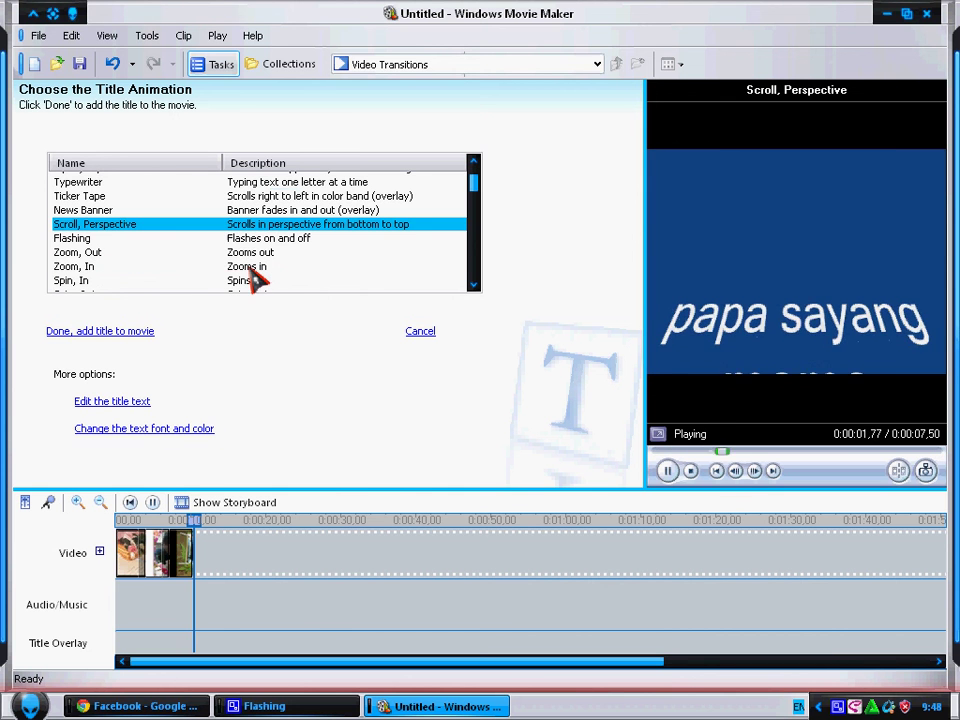
{"action": "left_click", "coordinate": [252, 268]}
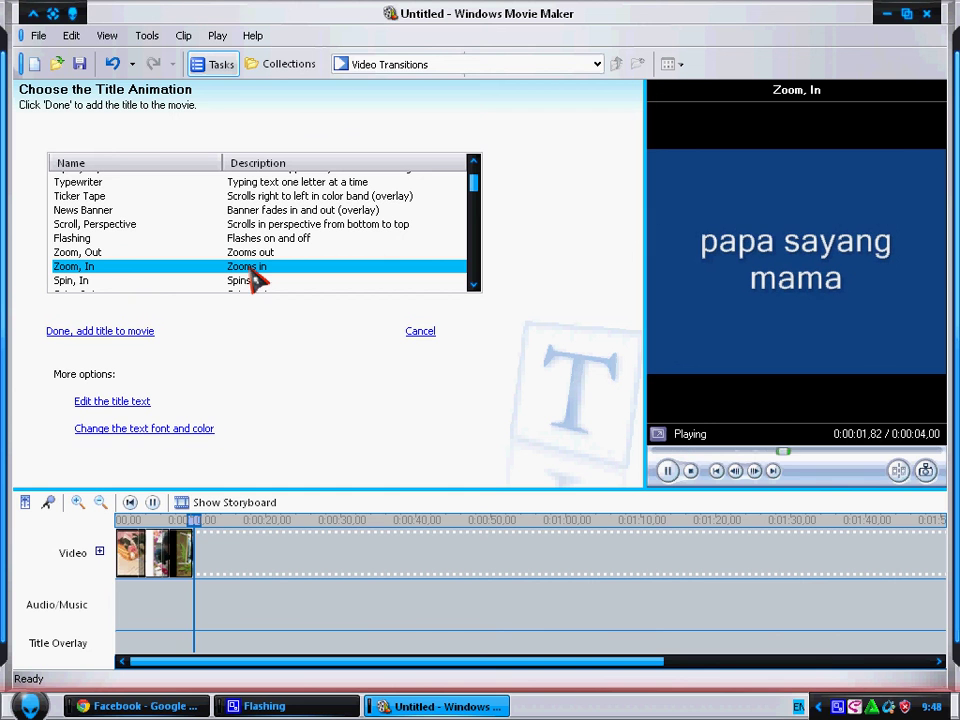
Step: Set the title's background color to magenta from the basic colors
{"action": "left_click", "coordinate": [144, 404]}
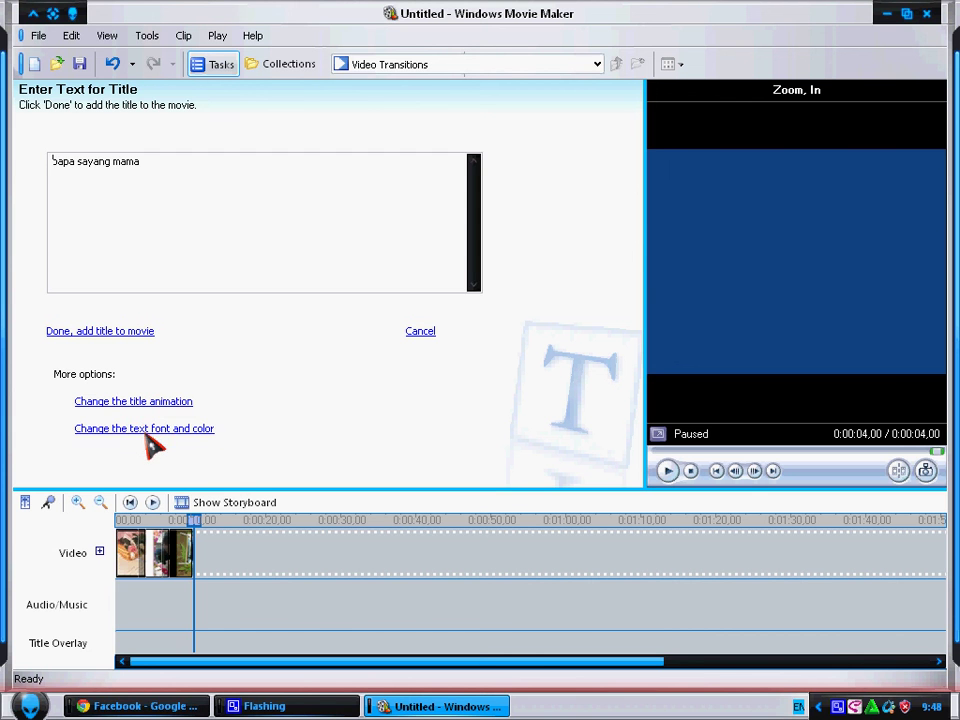
{"action": "left_click", "coordinate": [147, 432]}
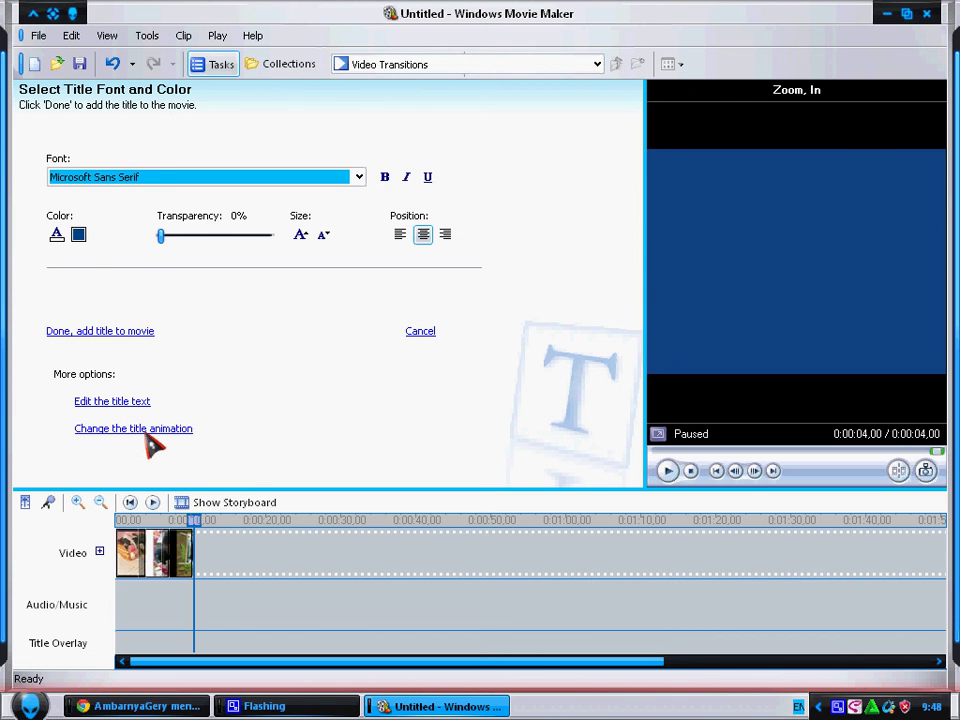
{"action": "left_click", "coordinate": [80, 238]}
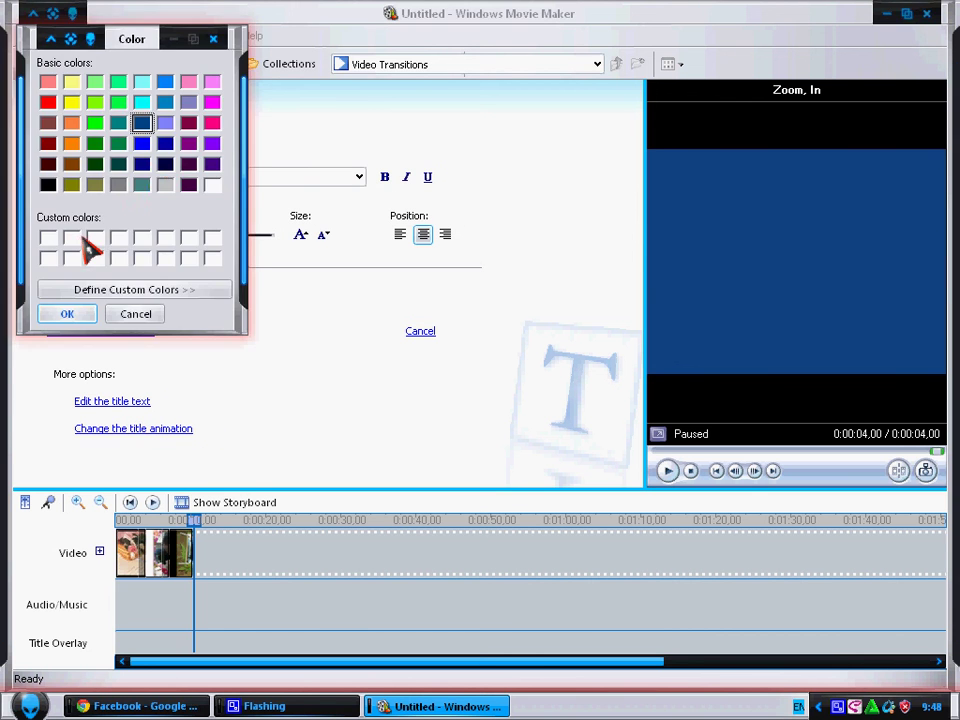
{"action": "left_click", "coordinate": [212, 101]}
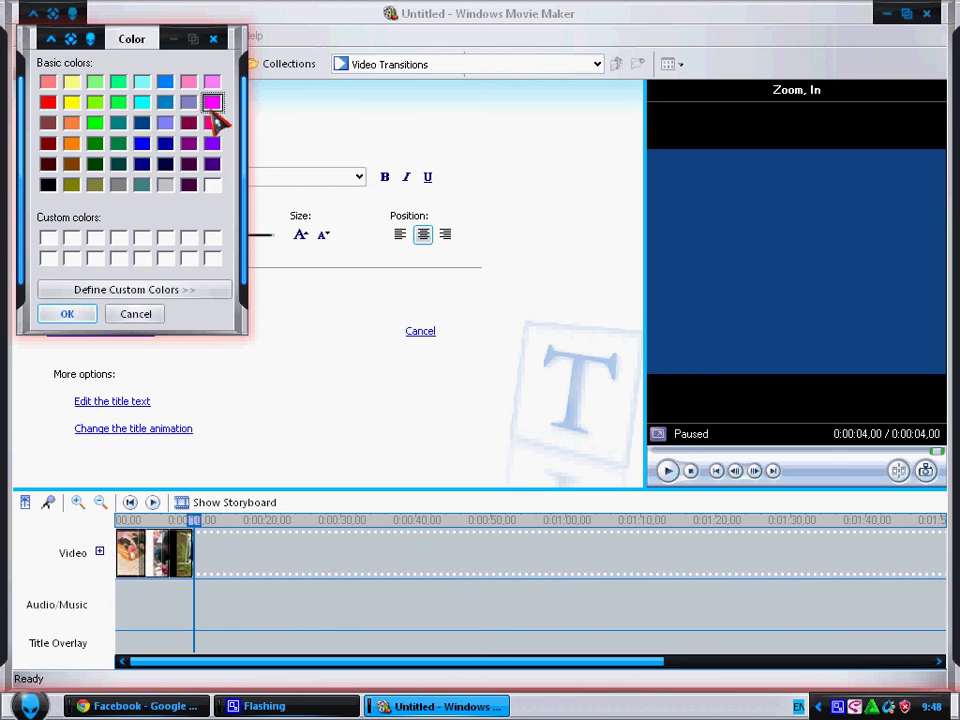
{"action": "left_click", "coordinate": [72, 315]}
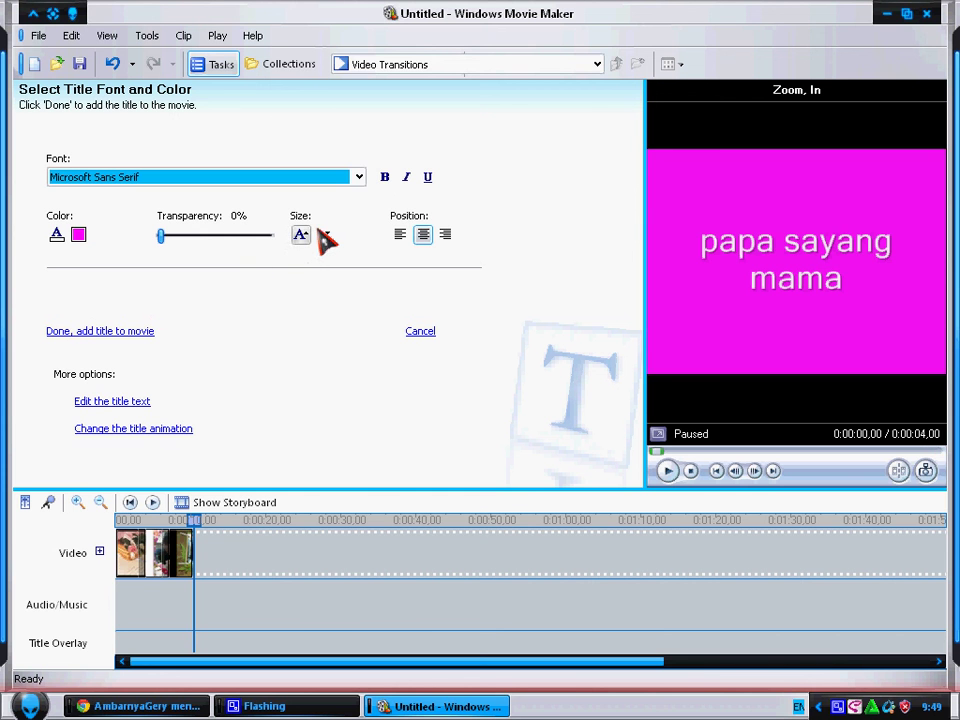
Step: Reduce the title text to the smallest size, add the title to the movie and select its clip in the timeline
{"action": "left_click", "coordinate": [325, 236]}
{"action": "left_click", "coordinate": [325, 236]}
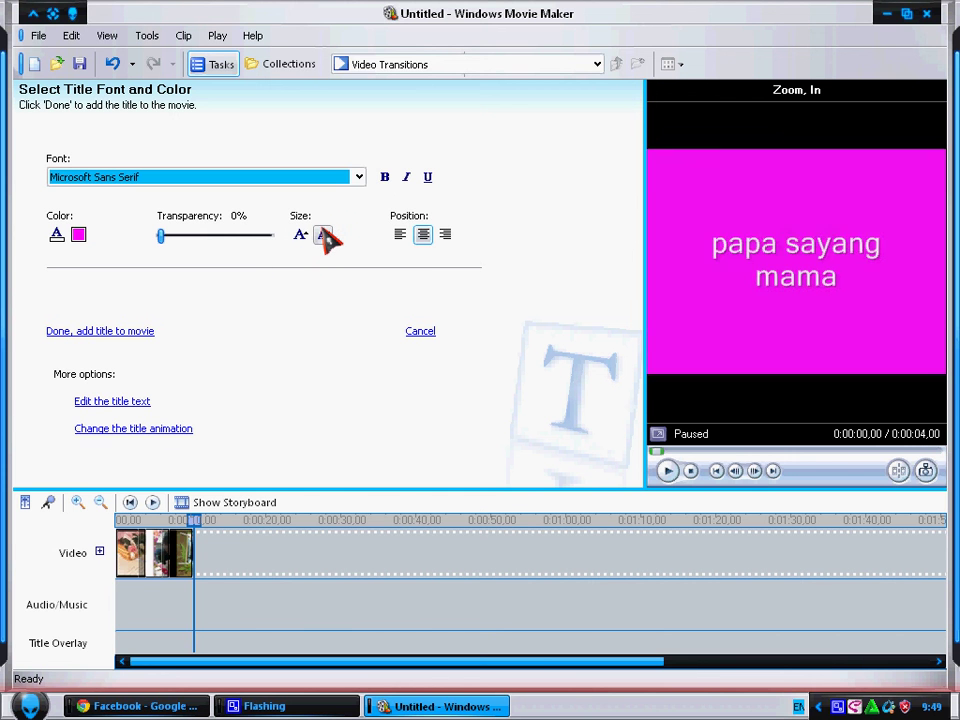
{"action": "left_click", "coordinate": [325, 236]}
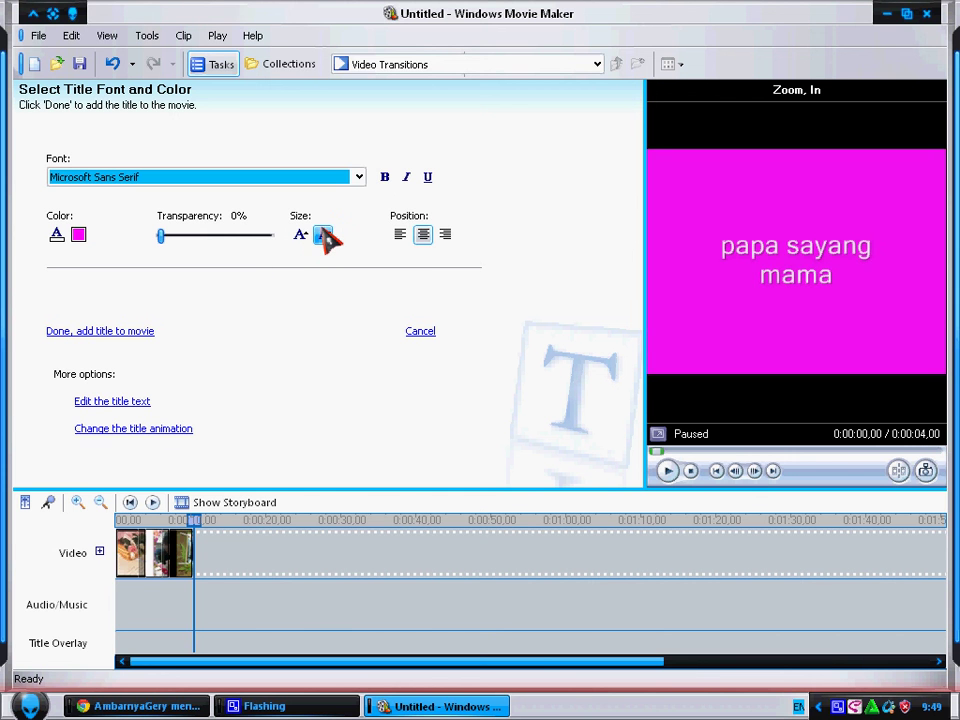
{"action": "left_click", "coordinate": [325, 236]}
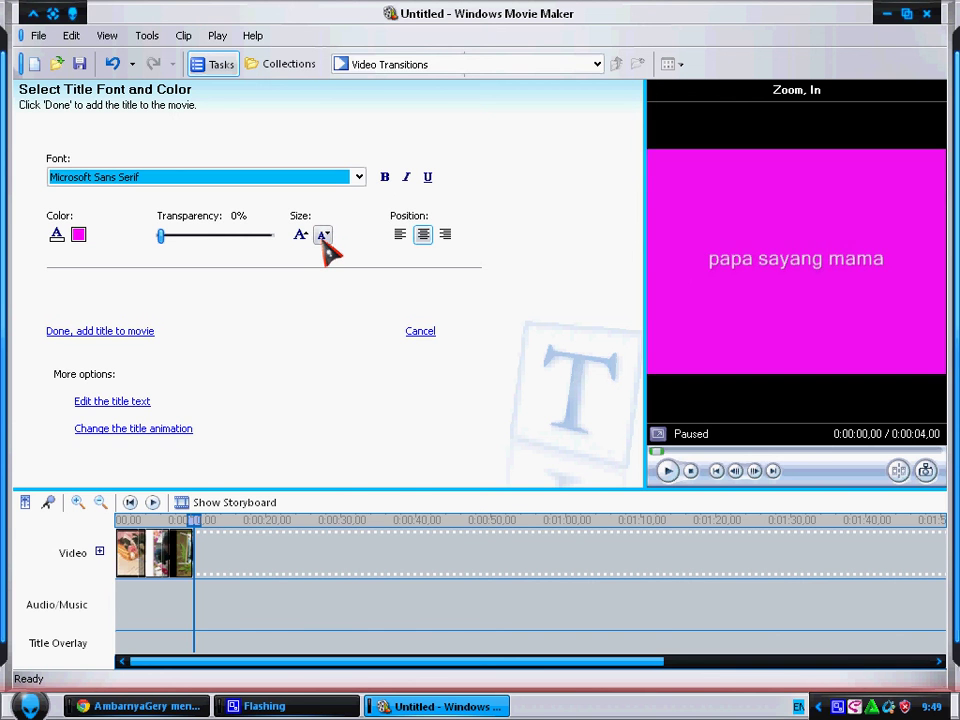
{"action": "left_click", "coordinate": [325, 236]}
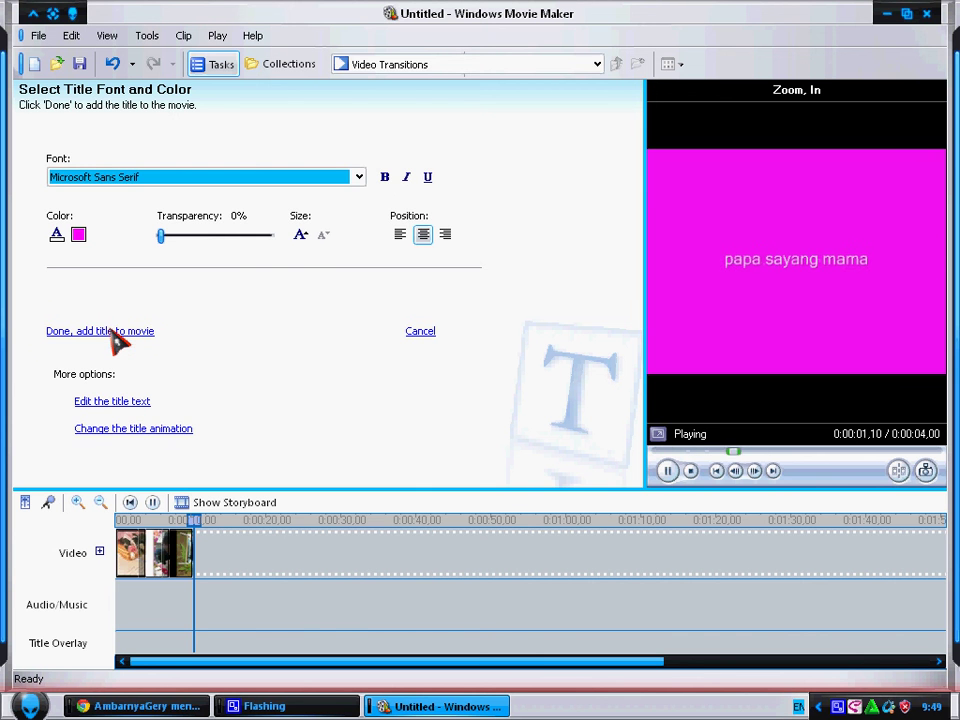
{"action": "left_click", "coordinate": [114, 334]}
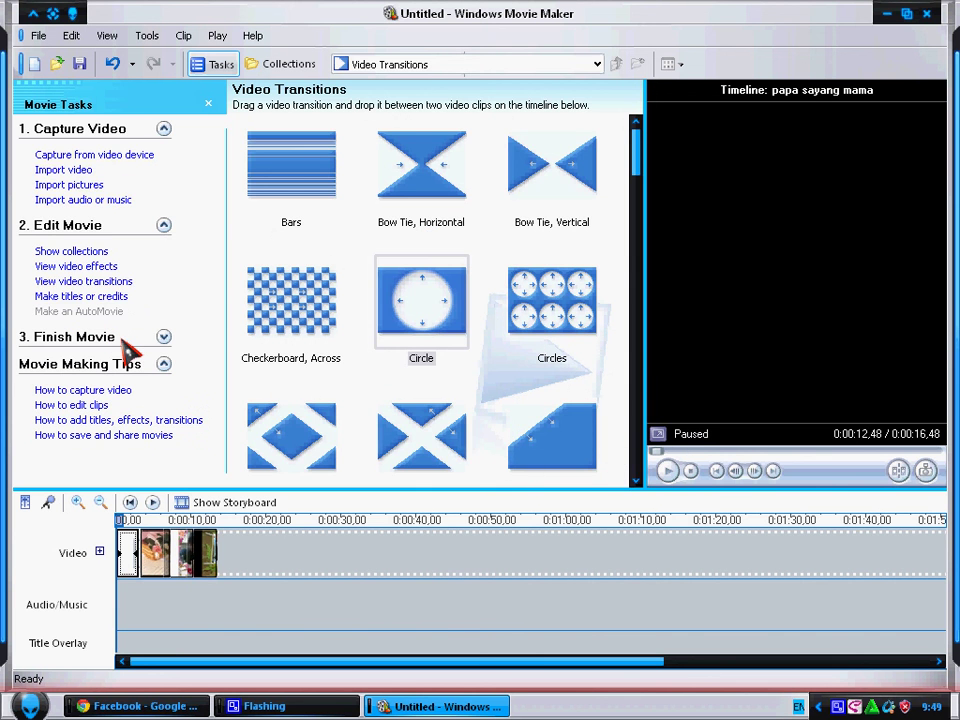
{"action": "left_click", "coordinate": [128, 570]}
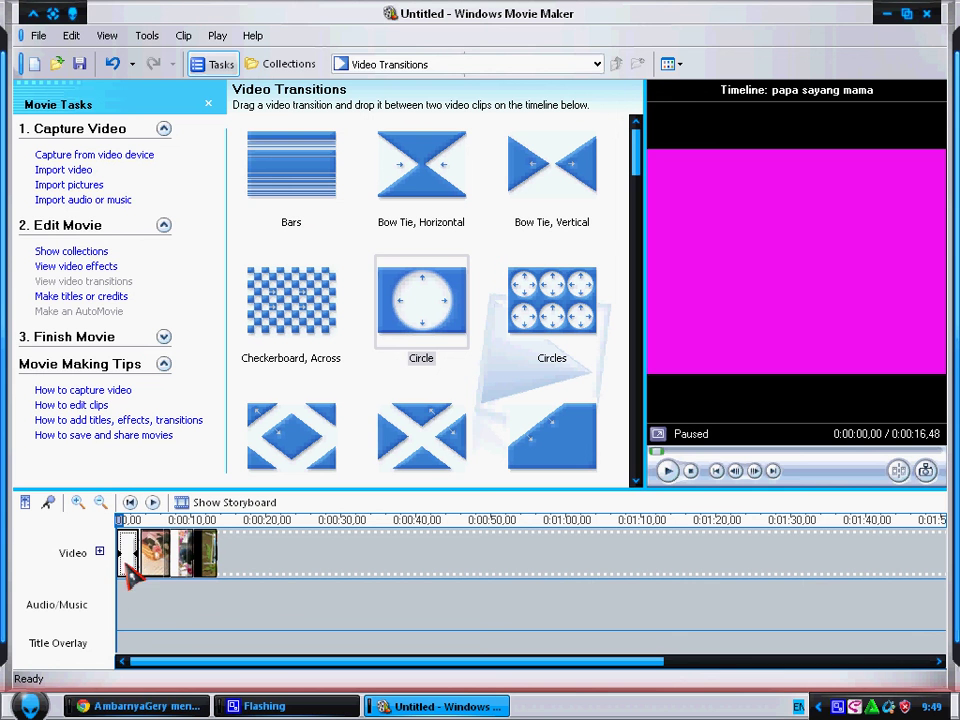